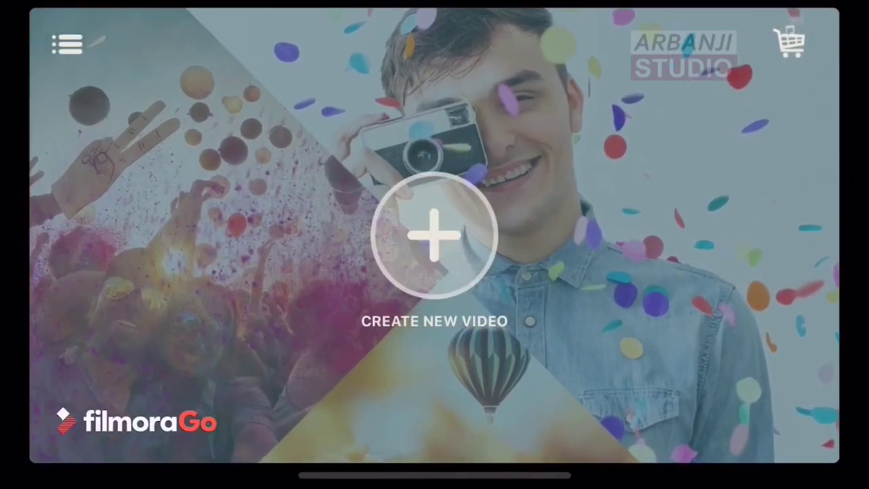
Start a new video with photo access allowed, check the Photo, Preset, Facebook and Instagram sources, then return to Video.
{"action": "left_click", "coordinate": [435, 236]}
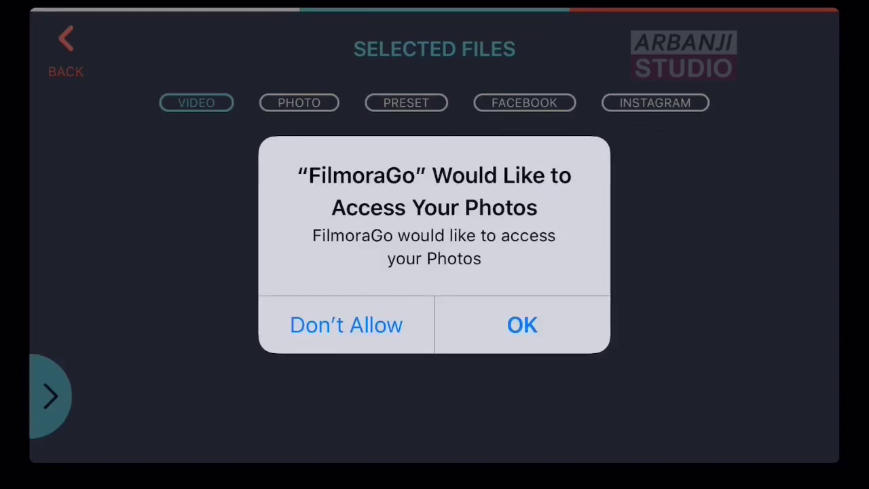
{"action": "left_click", "coordinate": [522, 324]}
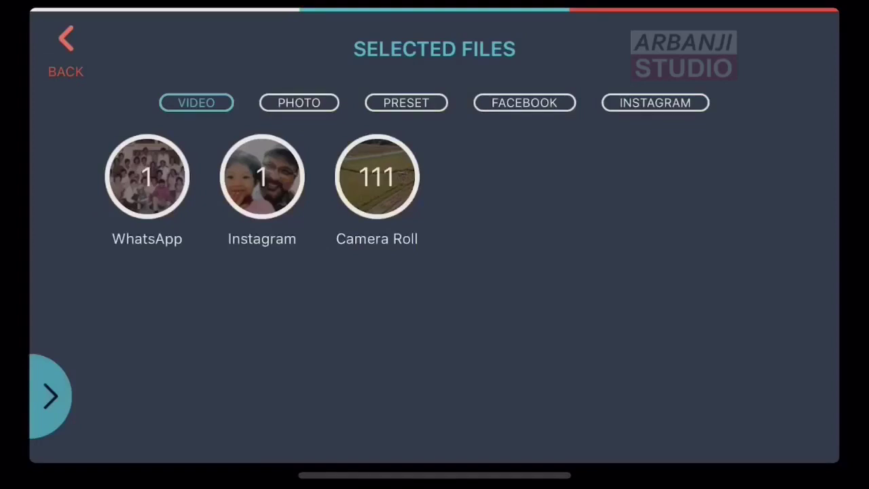
{"action": "left_click", "coordinate": [299, 103]}
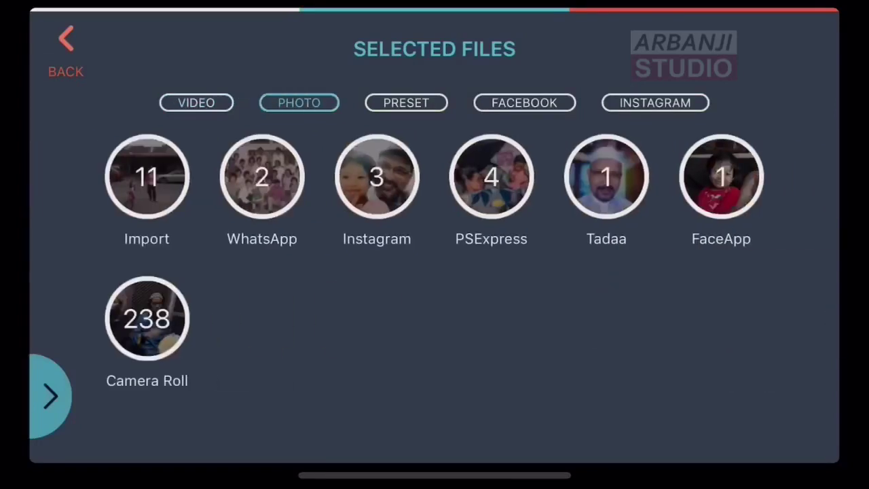
{"action": "left_click", "coordinate": [406, 102]}
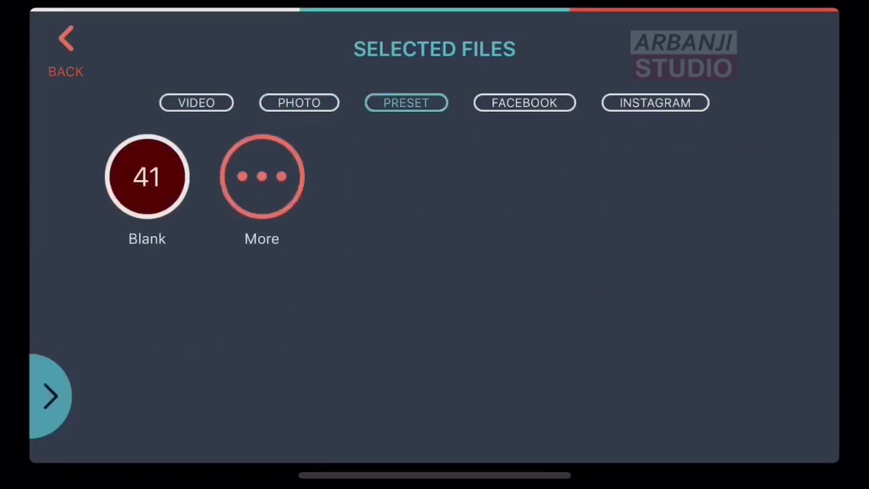
{"action": "left_click", "coordinate": [524, 102]}
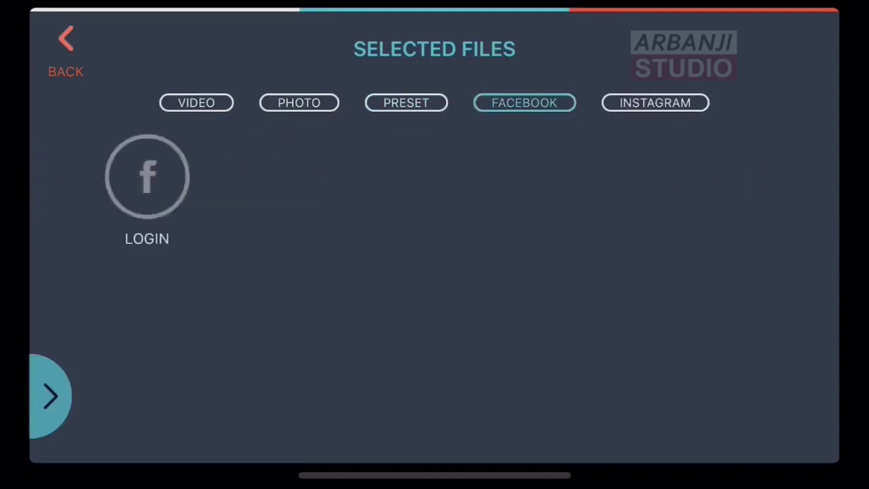
{"action": "left_click", "coordinate": [655, 102]}
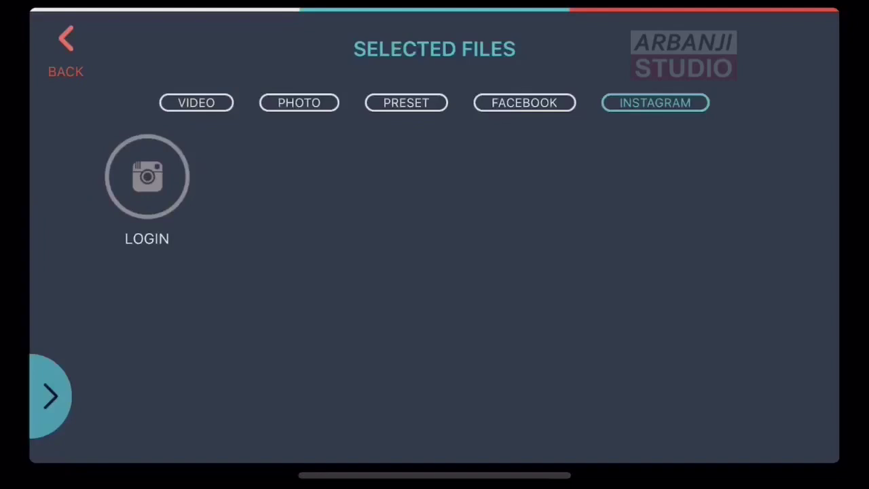
{"action": "left_click", "coordinate": [197, 103]}
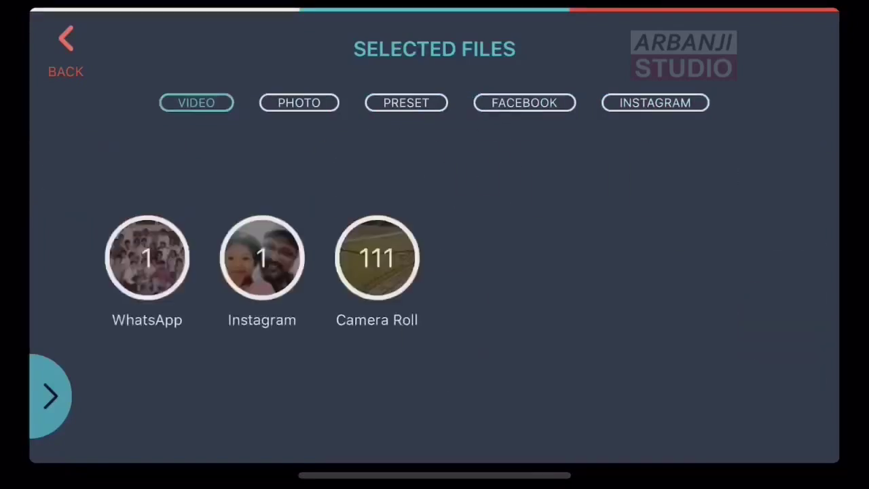
In Camera Roll, open the 00:59 rice field clip and play it briefly.
{"action": "left_click", "coordinate": [377, 176]}
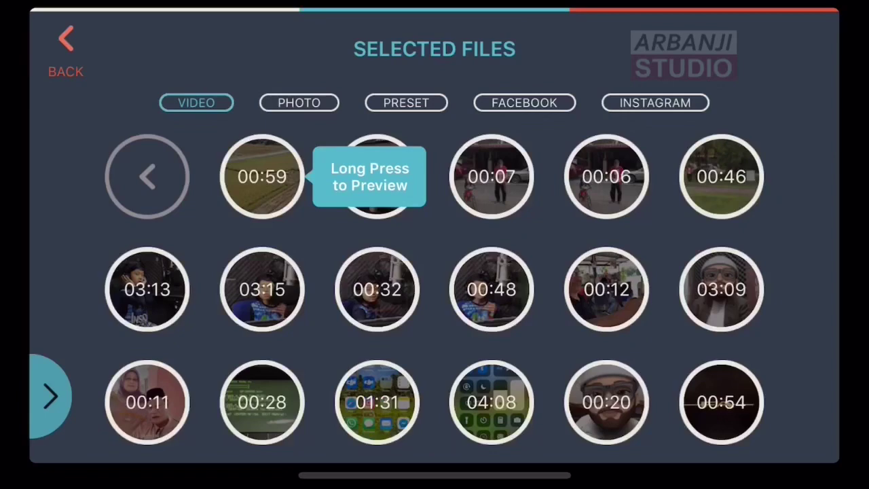
{"action": "left_click", "coordinate": [50, 396]}
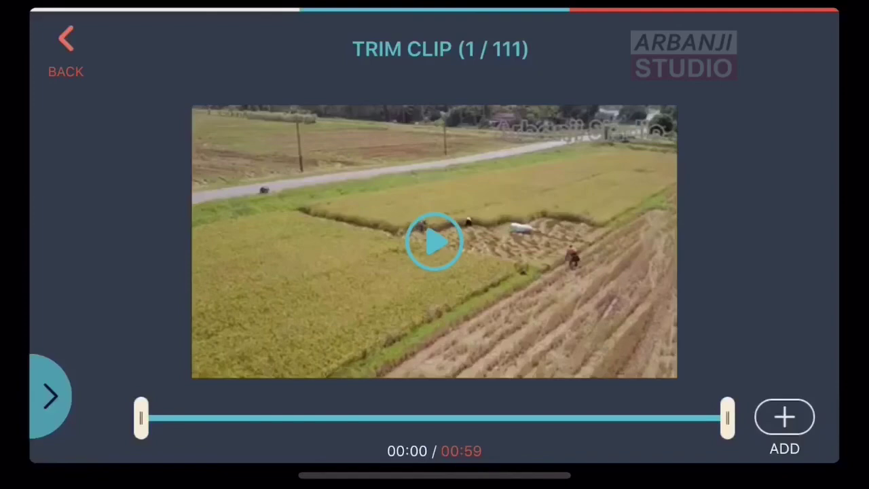
{"action": "left_click", "coordinate": [434, 241]}
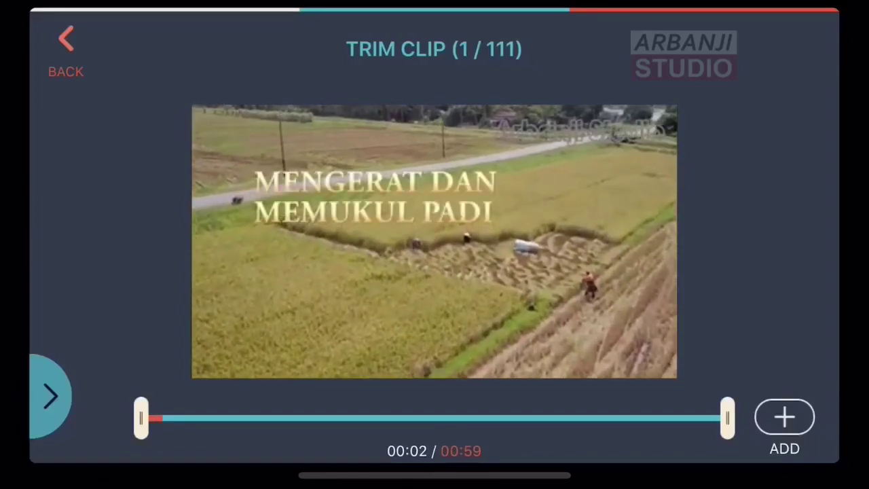
{"action": "left_click", "coordinate": [435, 241]}
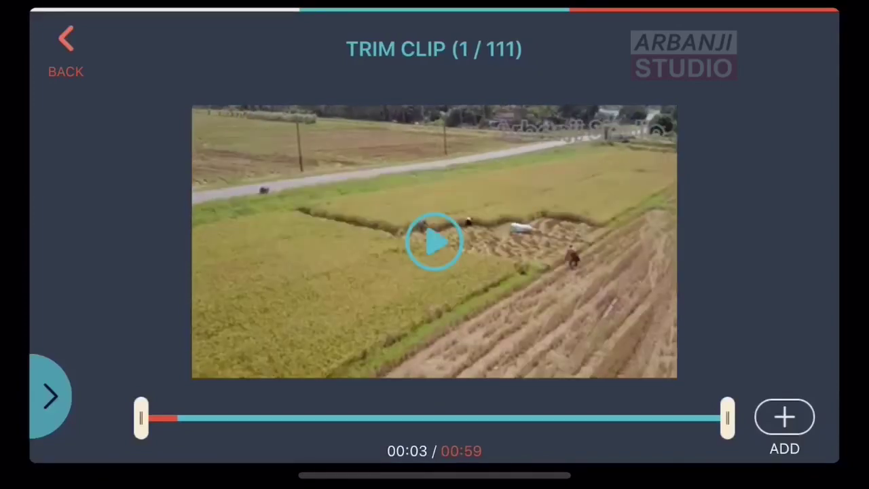
{"action": "left_click", "coordinate": [66, 39]}
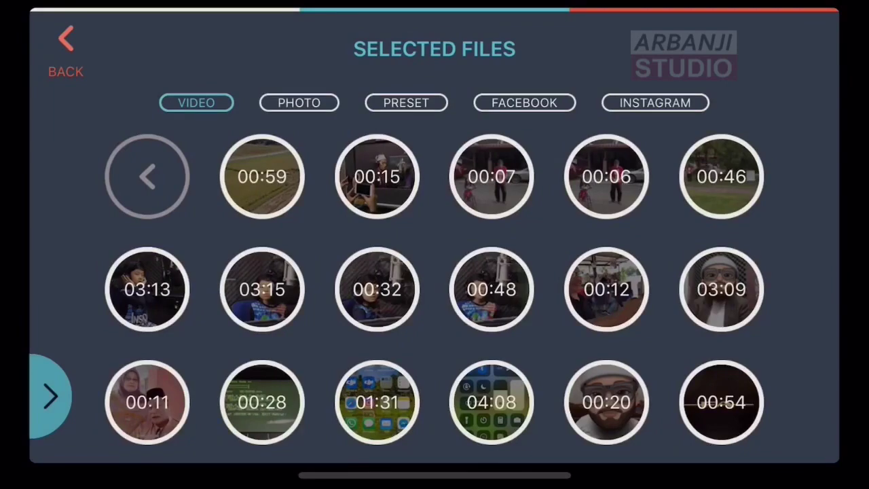
Preview the 00:15, 00:07 and 03:15 clips, then leave the picker for home.
{"action": "left_click", "coordinate": [377, 176]}
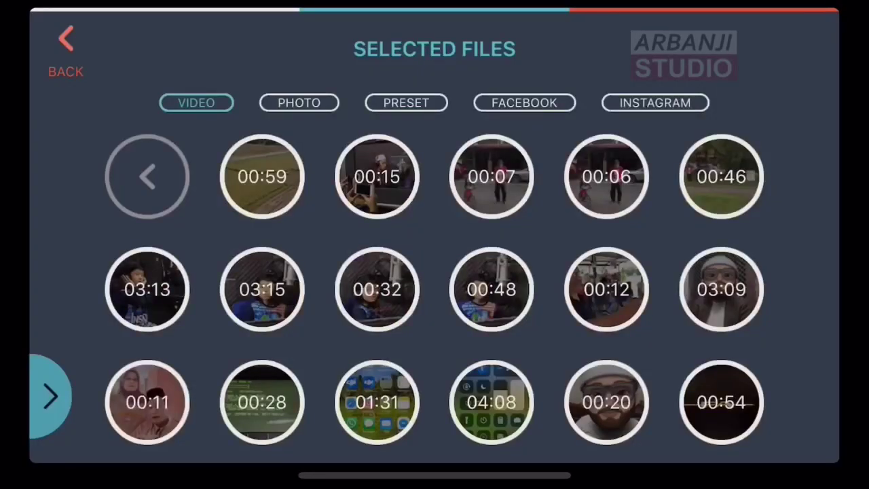
{"action": "left_click", "coordinate": [492, 176]}
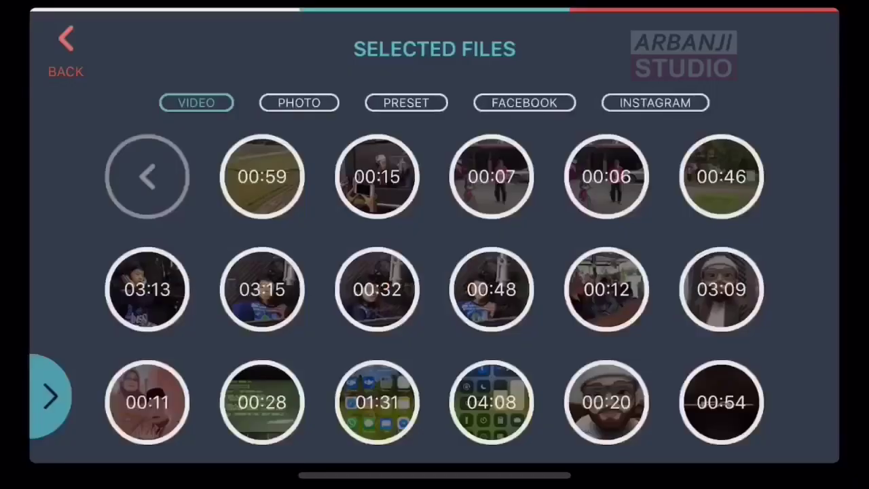
{"action": "left_click", "coordinate": [262, 289]}
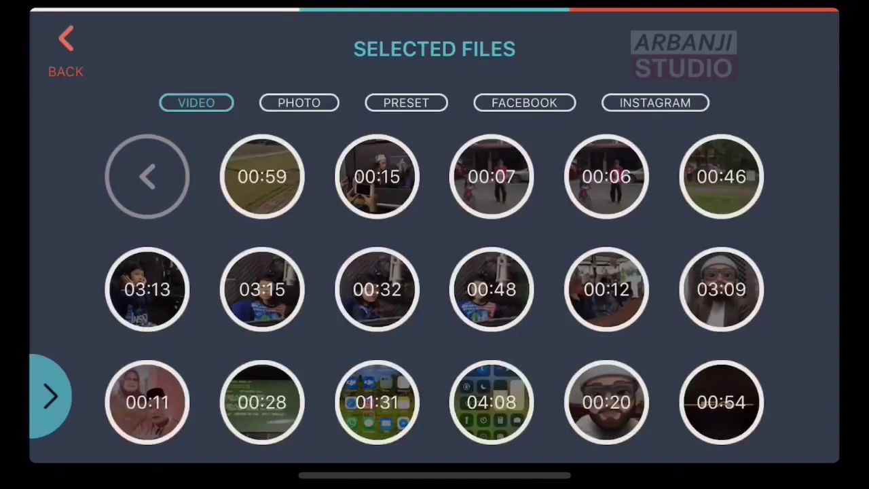
{"action": "left_click", "coordinate": [65, 54]}
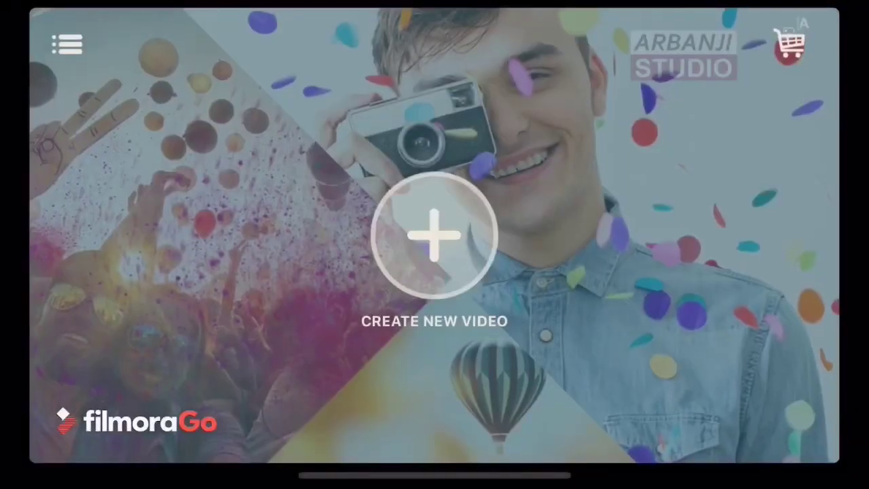
Start another video and preview the 00:14, 00:15, 00:16 and 00:44 Camera Roll clips.
{"action": "left_click", "coordinate": [434, 236]}
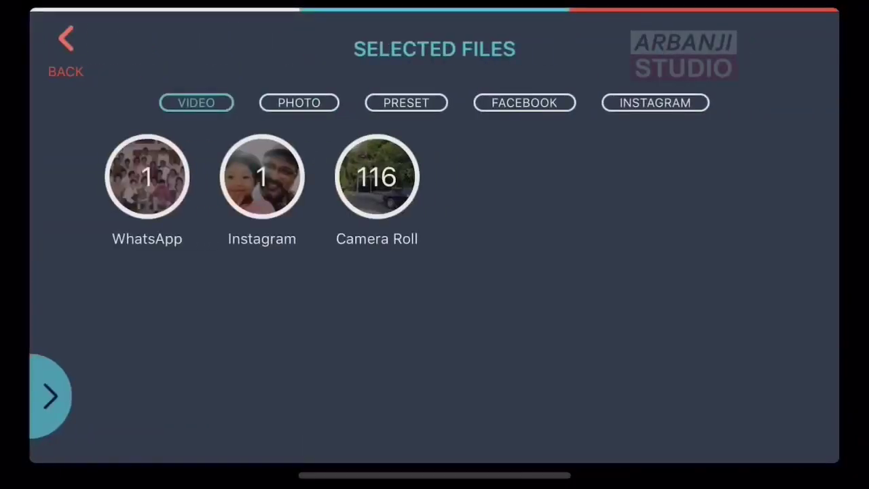
{"action": "left_click", "coordinate": [377, 176]}
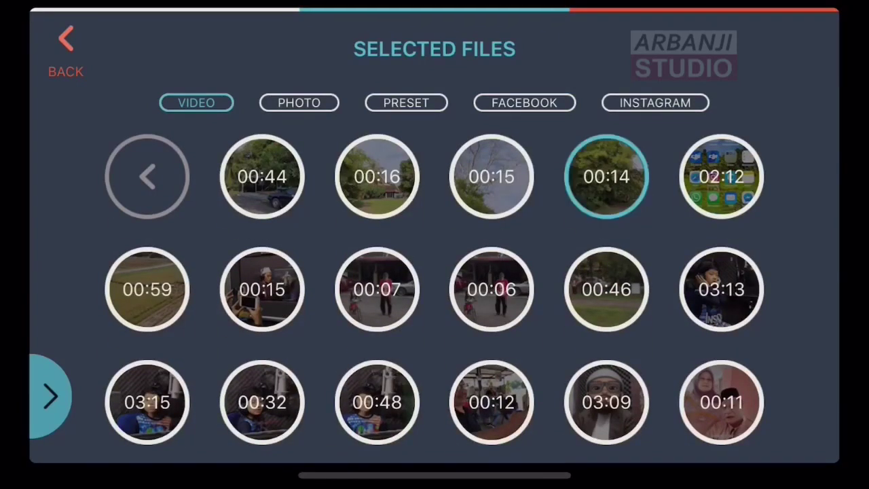
{"action": "left_click", "coordinate": [606, 176]}
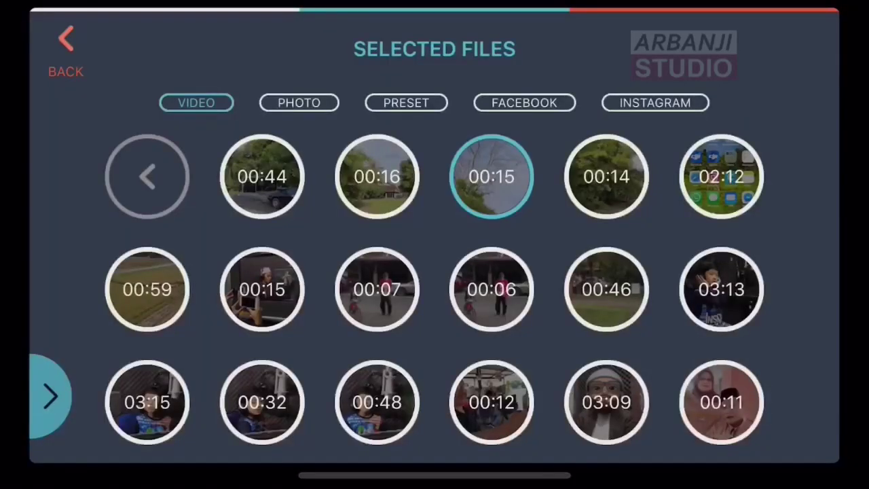
{"action": "left_click", "coordinate": [492, 176]}
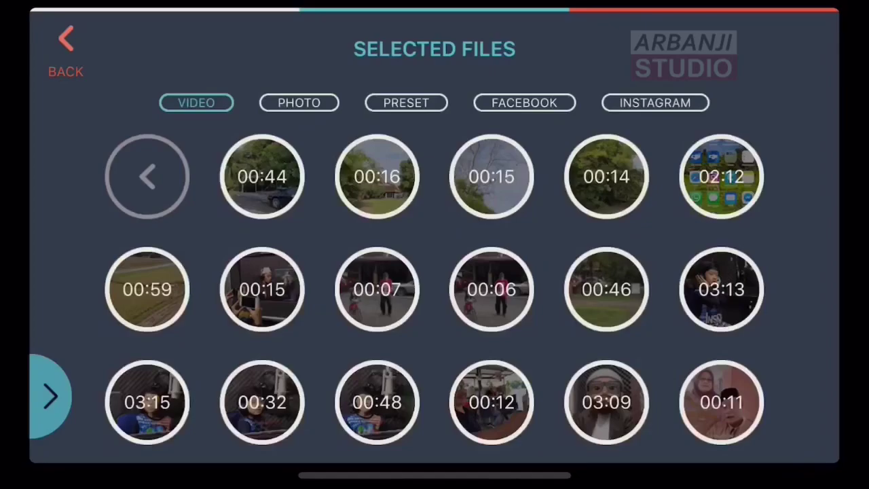
{"action": "left_click", "coordinate": [379, 164]}
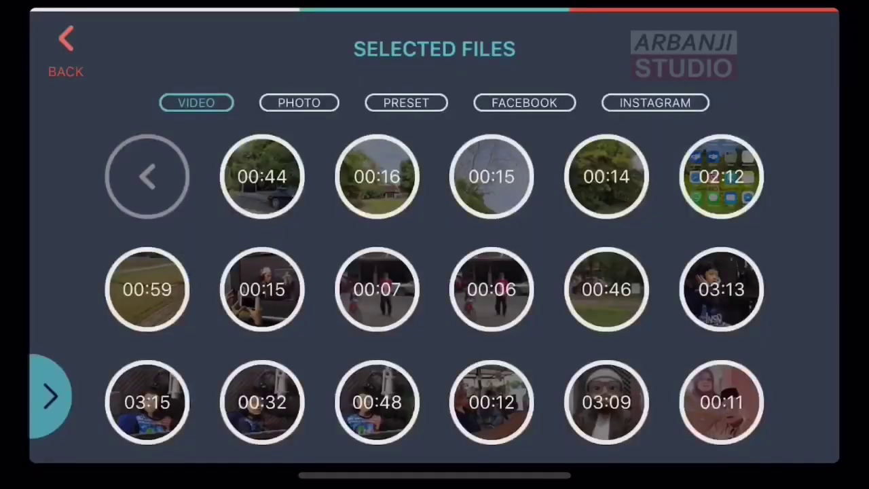
{"action": "left_click", "coordinate": [262, 176]}
{"action": "left_click", "coordinate": [606, 176]}
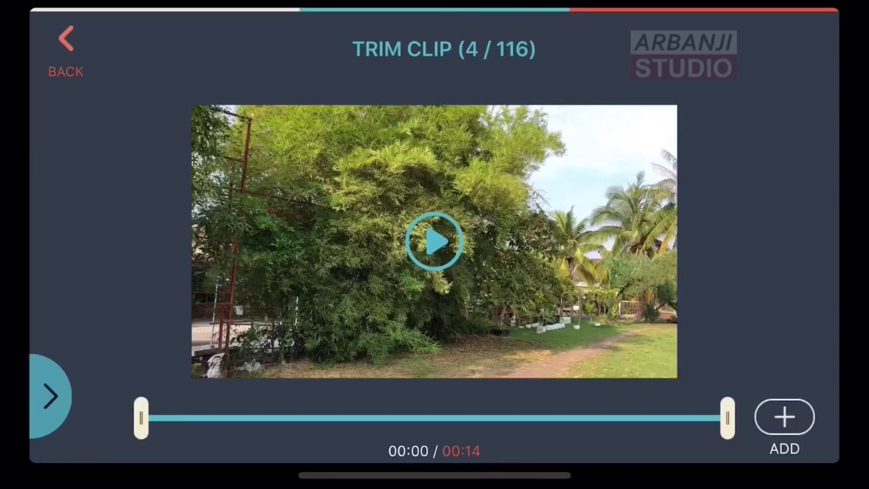
Add the 00:14 clip, two more clips and the 00:44 street clip to the project.
{"action": "left_click", "coordinate": [784, 417]}
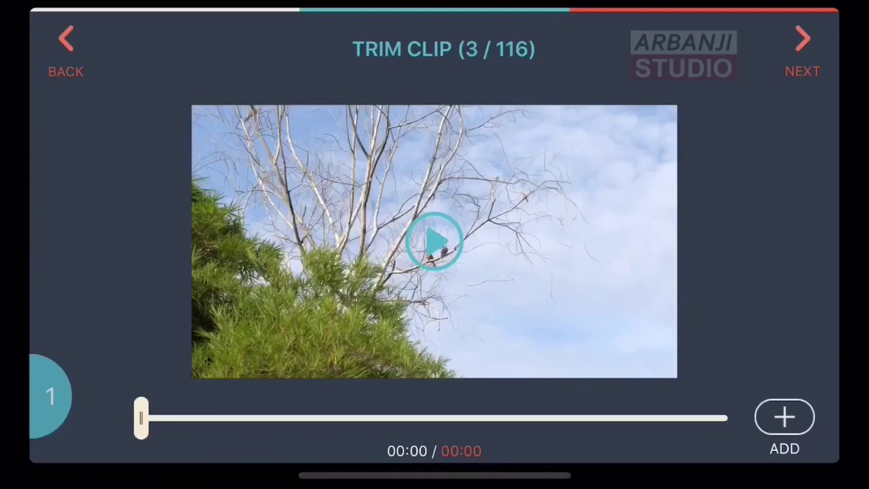
{"action": "left_click", "coordinate": [785, 417]}
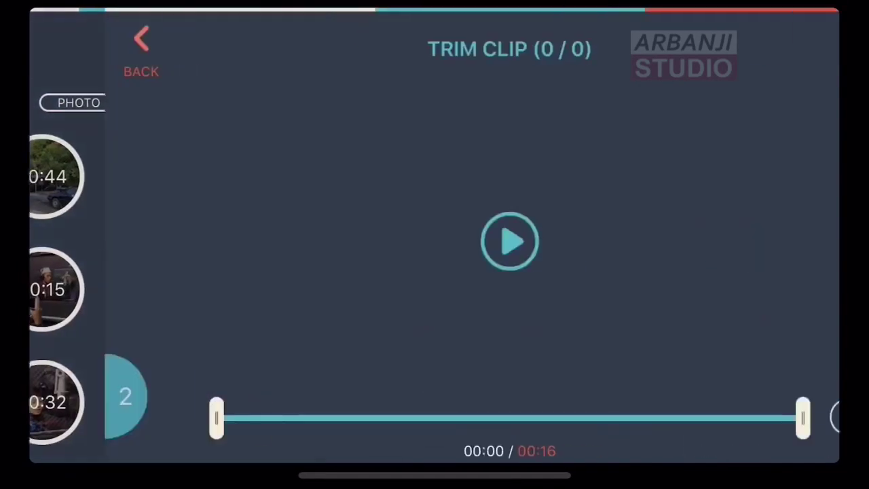
{"action": "left_click", "coordinate": [784, 417]}
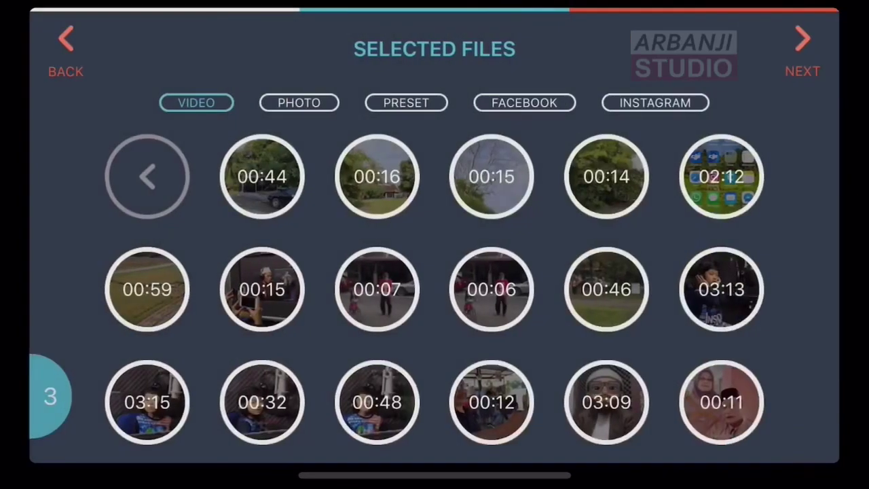
{"action": "left_click", "coordinate": [262, 177]}
{"action": "left_click", "coordinate": [785, 417]}
Review the four-clip tray, re-select the 00:44 street clip, and import the clips.
{"action": "left_click", "coordinate": [50, 397]}
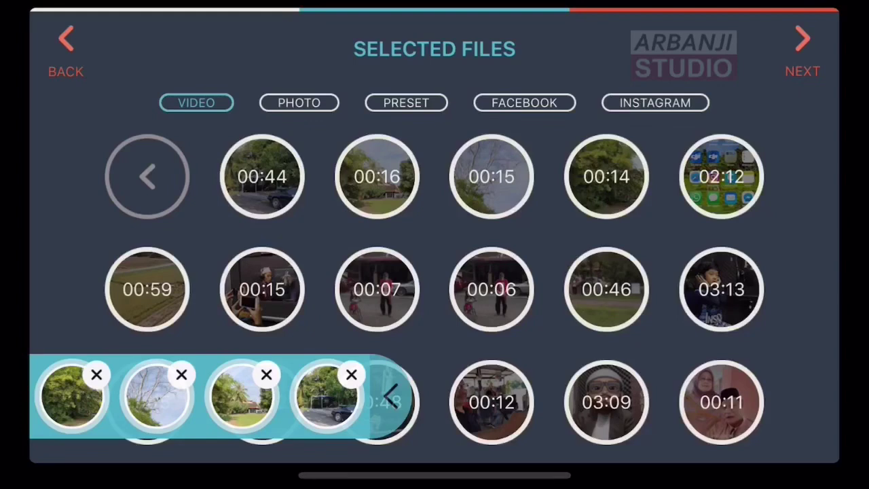
{"action": "left_click", "coordinate": [351, 374]}
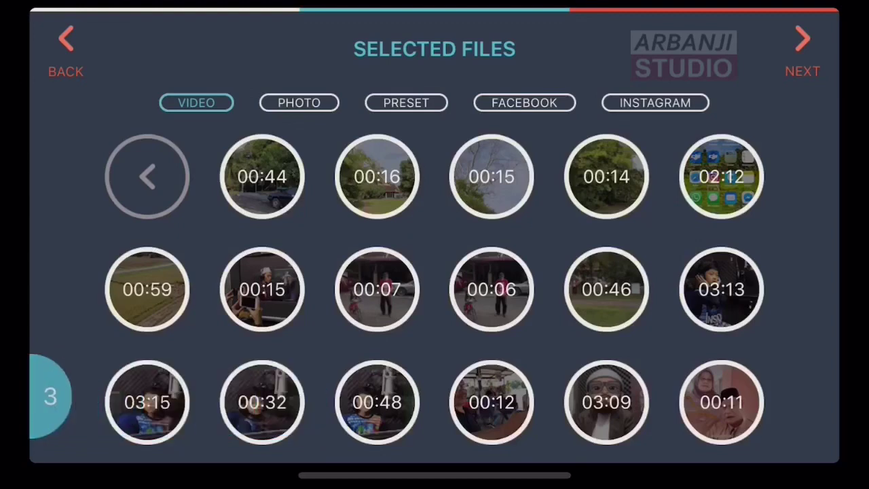
{"action": "left_click", "coordinate": [262, 177]}
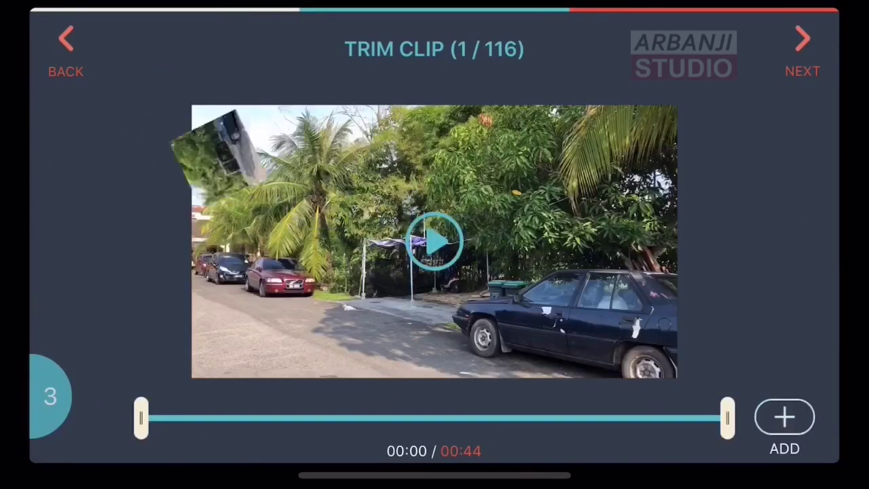
{"action": "left_click", "coordinate": [50, 396]}
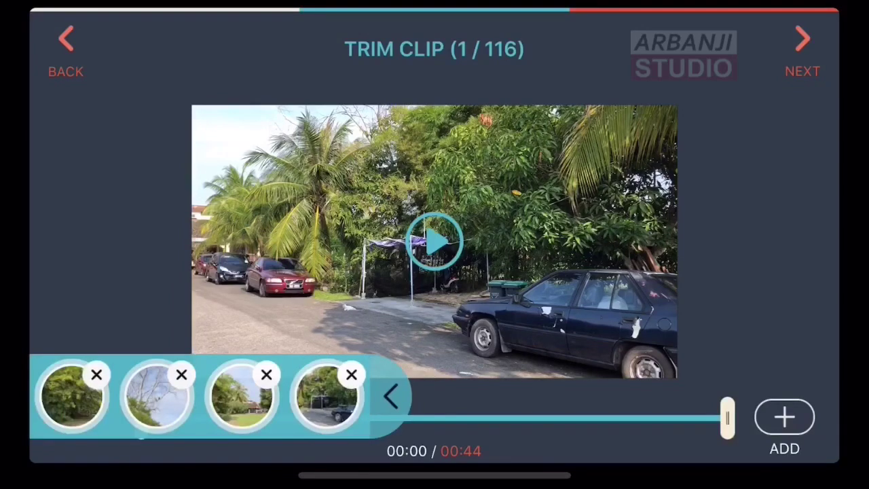
{"action": "left_click", "coordinate": [391, 397]}
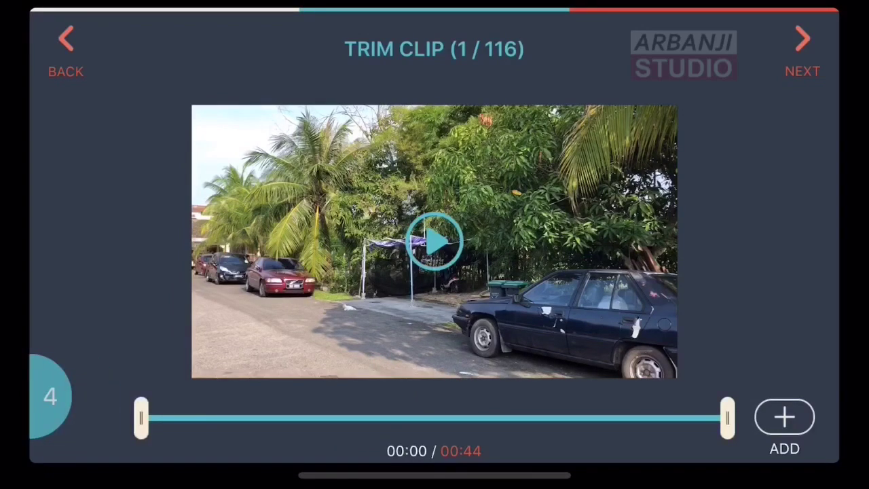
{"action": "left_click", "coordinate": [803, 51]}
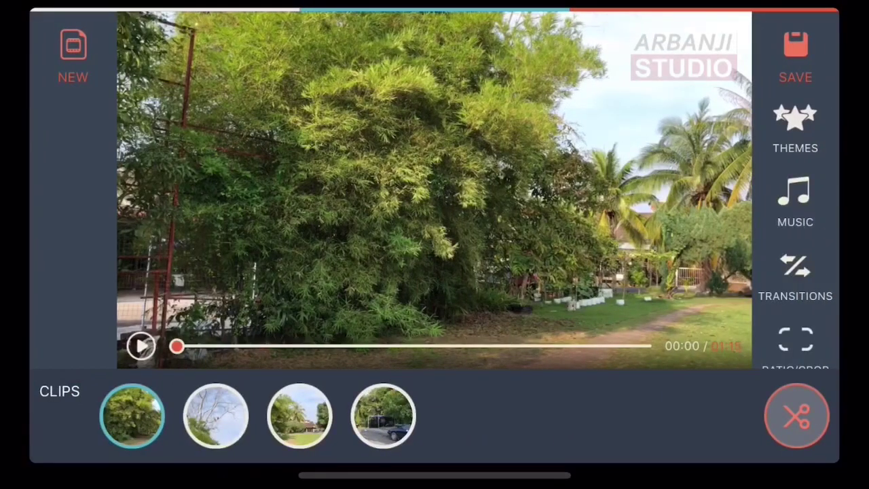
{"action": "left_click", "coordinate": [216, 415]}
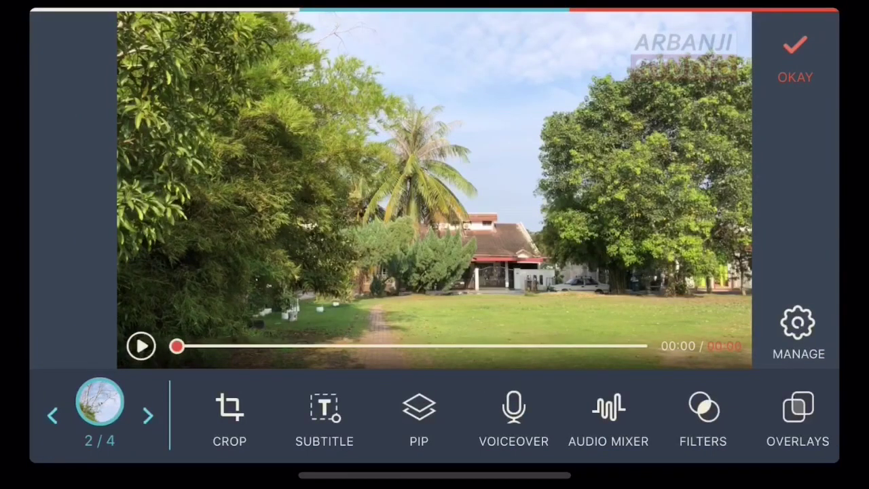
{"action": "left_click", "coordinate": [52, 416]}
{"action": "left_click", "coordinate": [148, 416]}
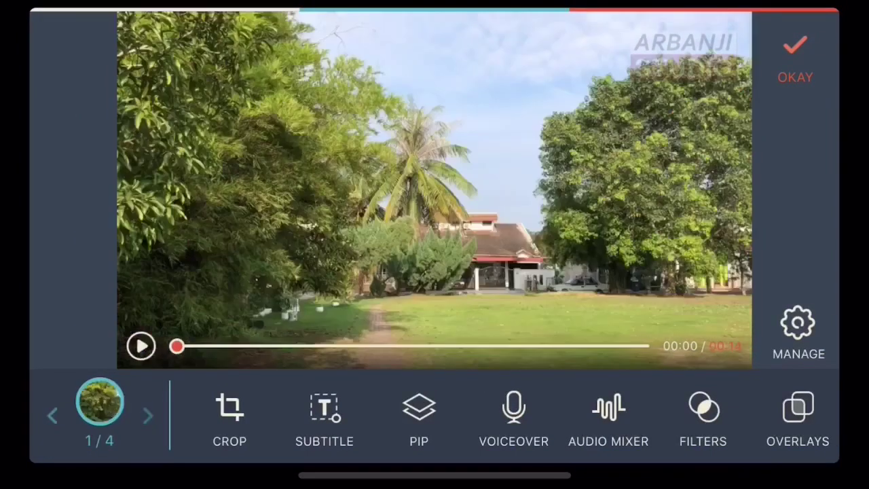
{"action": "left_click", "coordinate": [148, 416]}
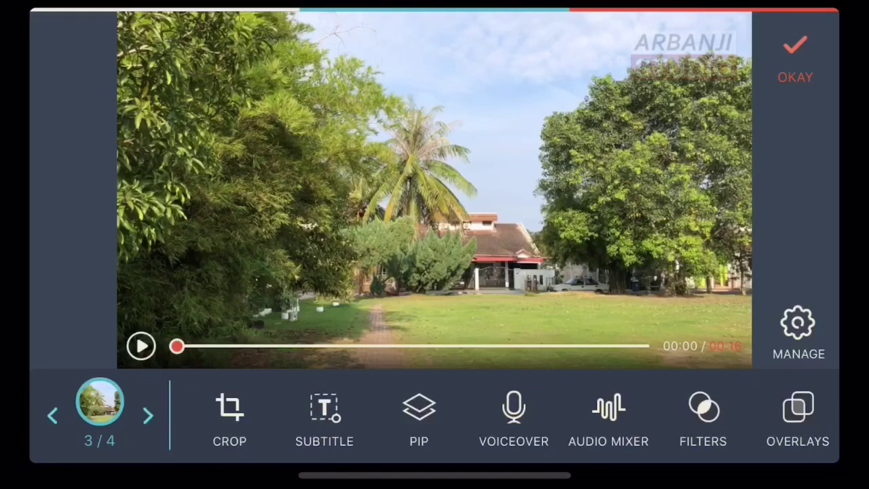
{"action": "left_click", "coordinate": [148, 415]}
{"action": "left_click", "coordinate": [52, 415]}
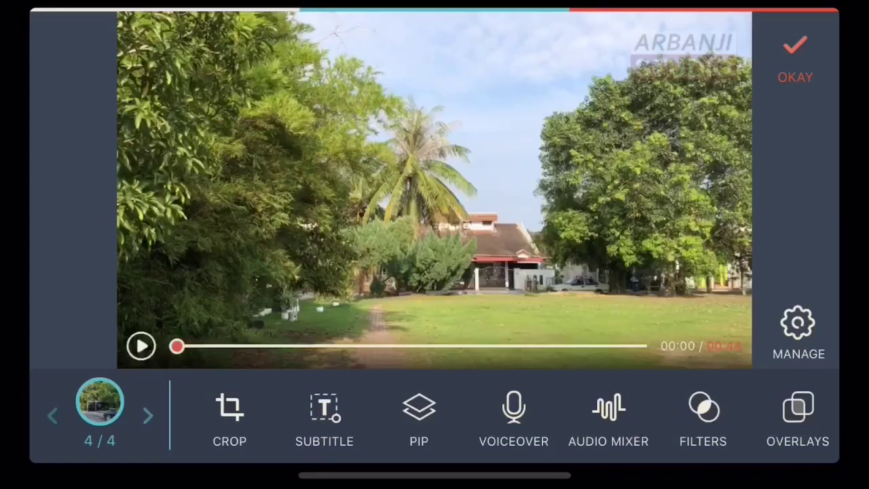
{"action": "left_click", "coordinate": [53, 415]}
{"action": "left_click", "coordinate": [52, 414]}
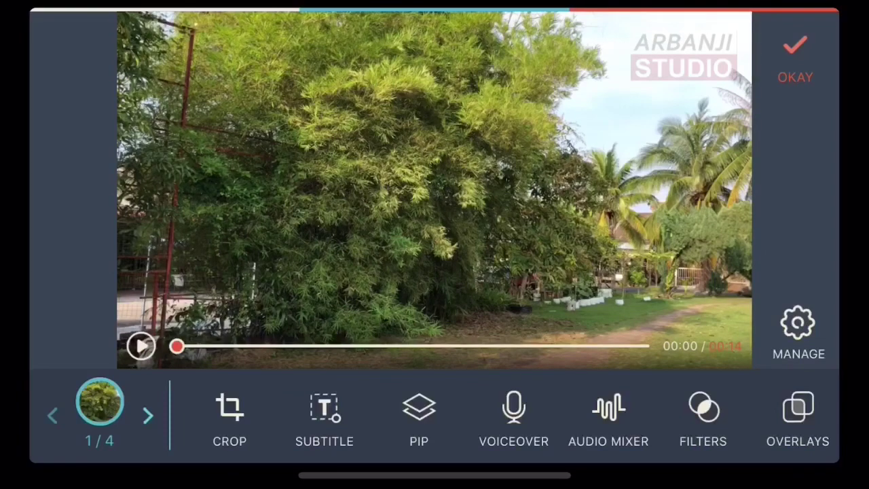
{"action": "mouse_move", "coordinate": [177, 346]}
{"action": "left_mouse_down"}
{"action": "mouse_move", "coordinate": [545, 346]}
{"action": "mouse_move", "coordinate": [176, 346]}
{"action": "left_mouse_up"}
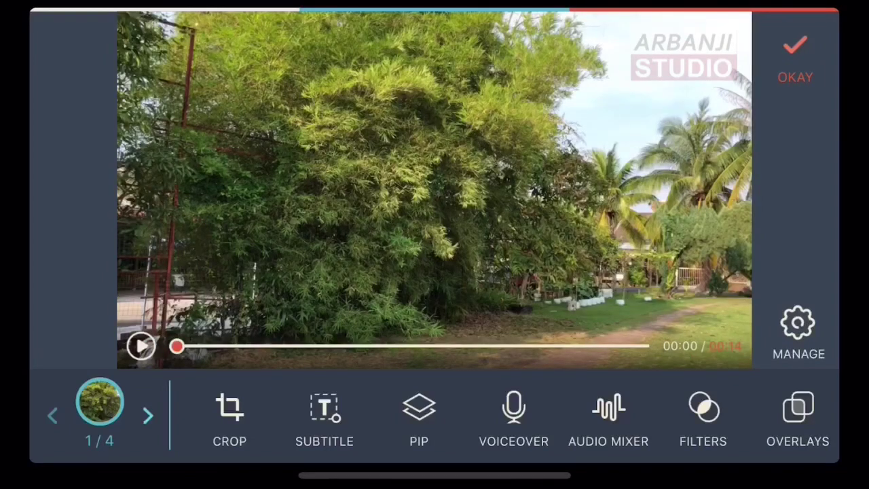
{"action": "left_click", "coordinate": [140, 346]}
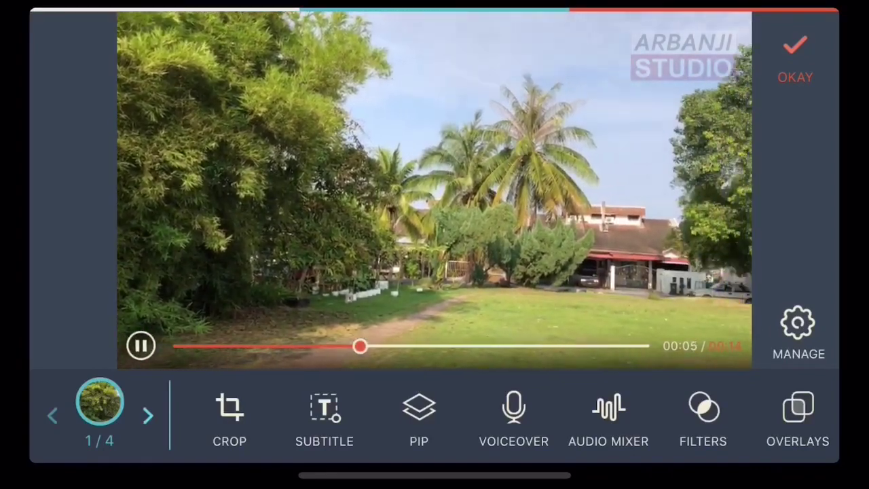
Play and pause the project preview, rewind to the start, and open clip management for clip 1.
{"action": "left_click", "coordinate": [795, 61]}
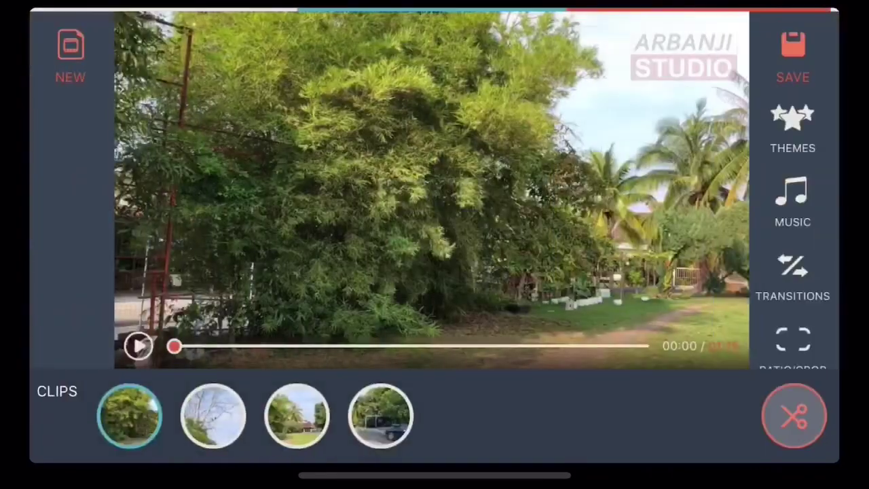
{"action": "left_click", "coordinate": [141, 346]}
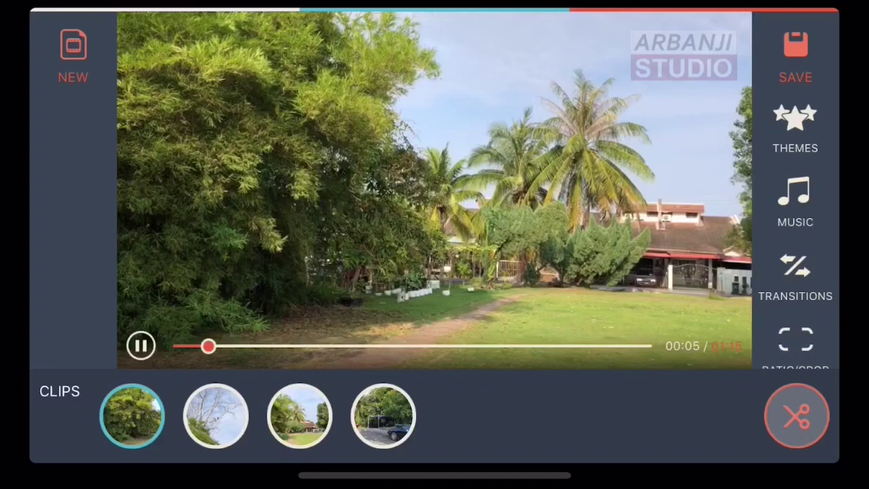
{"action": "left_click", "coordinate": [141, 346]}
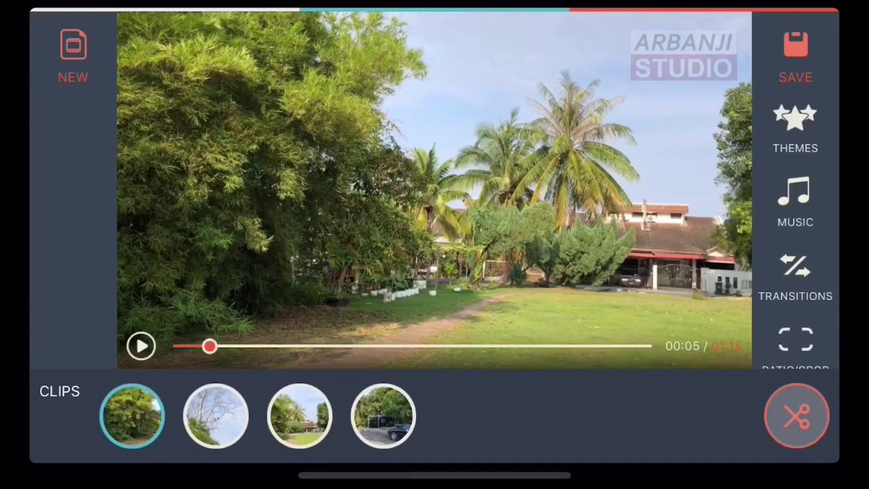
{"action": "left_click_drag", "start_coordinate": [210, 346], "coordinate": [177, 347]}
{"action": "left_click", "coordinate": [797, 415]}
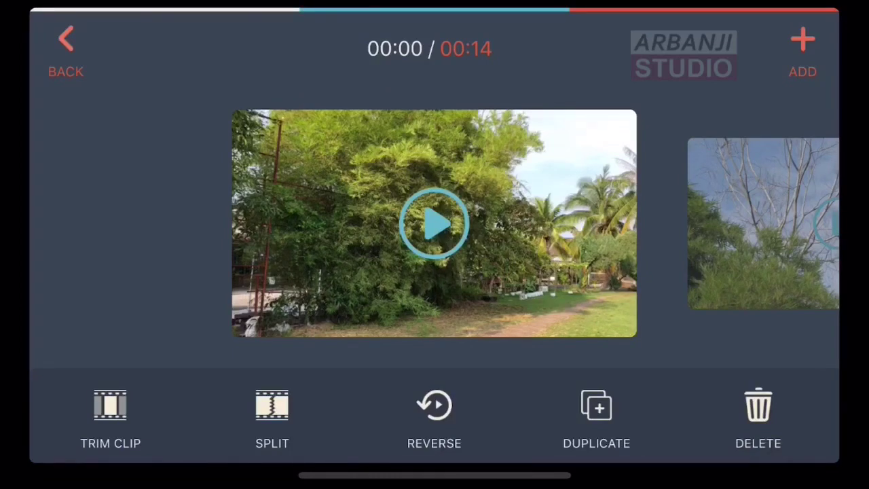
Trim the first garden clip to 8 seconds, starting at 00:02.
{"action": "left_click", "coordinate": [110, 407]}
{"action": "left_click_drag", "start_coordinate": [63, 416], "coordinate": [253, 416]}
{"action": "left_click_drag", "start_coordinate": [806, 416], "coordinate": [655, 416]}
{"action": "left_click", "coordinate": [803, 54]}
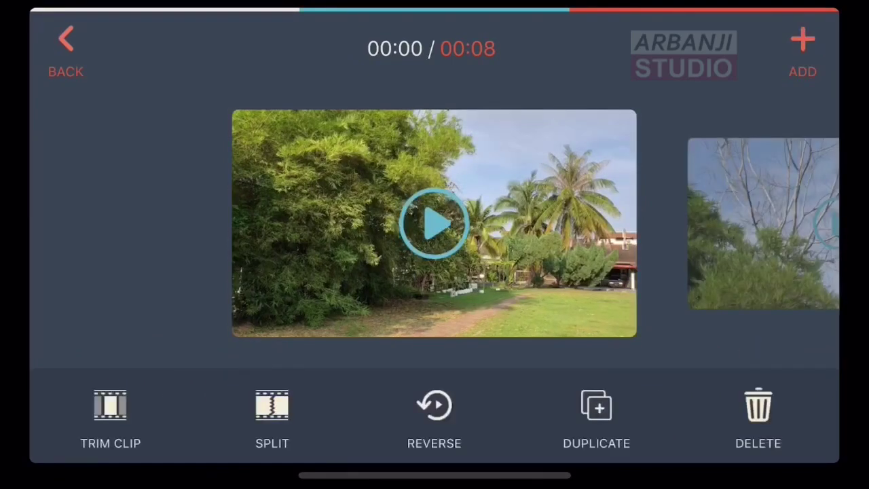
Trim the bare tree clip to 8 seconds and return to the main editor.
{"action": "left_click_drag", "start_coordinate": [543, 224], "coordinate": [204, 224]}
{"action": "left_click", "coordinate": [110, 415]}
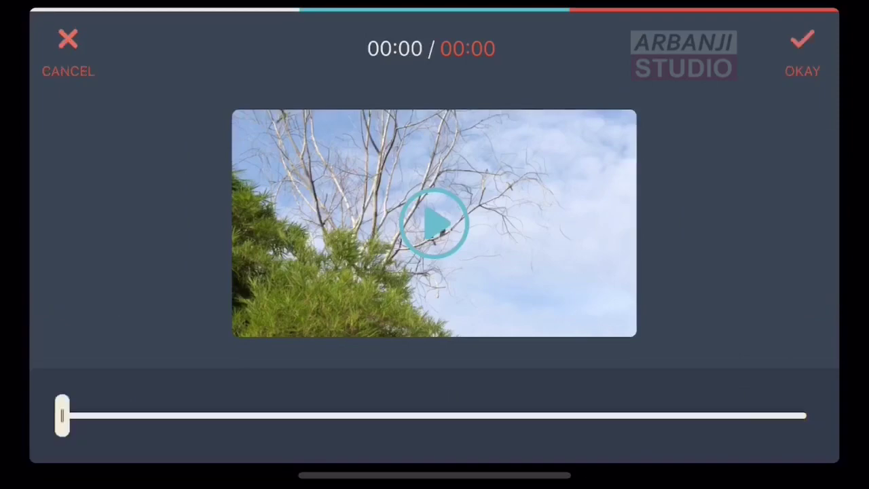
{"action": "mouse_move", "coordinate": [62, 415]}
{"action": "left_mouse_down"}
{"action": "mouse_move", "coordinate": [807, 416]}
{"action": "mouse_move", "coordinate": [134, 415]}
{"action": "mouse_move", "coordinate": [289, 416]}
{"action": "mouse_move", "coordinate": [269, 416]}
{"action": "left_mouse_up"}
{"action": "mouse_move", "coordinate": [807, 416]}
{"action": "left_mouse_down"}
{"action": "mouse_move", "coordinate": [475, 415]}
{"action": "mouse_move", "coordinate": [683, 415]}
{"action": "left_mouse_up"}
{"action": "left_click", "coordinate": [803, 58]}
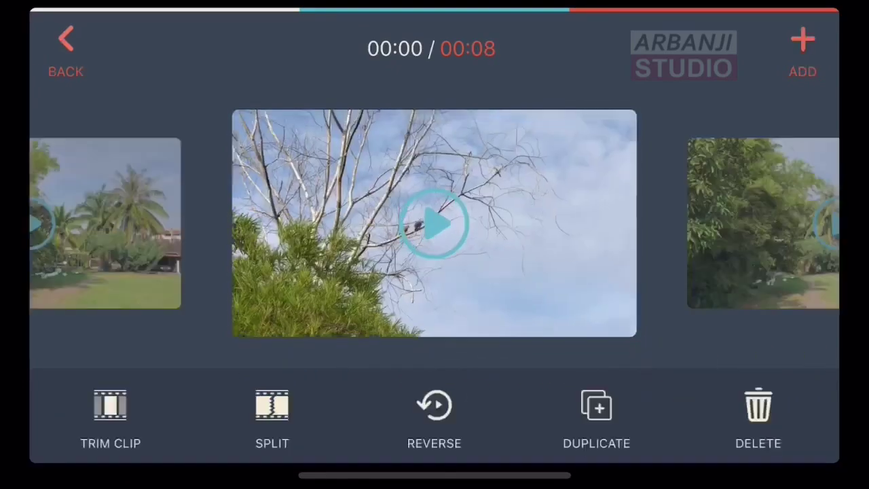
{"action": "left_click_drag", "start_coordinate": [543, 224], "coordinate": [204, 224]}
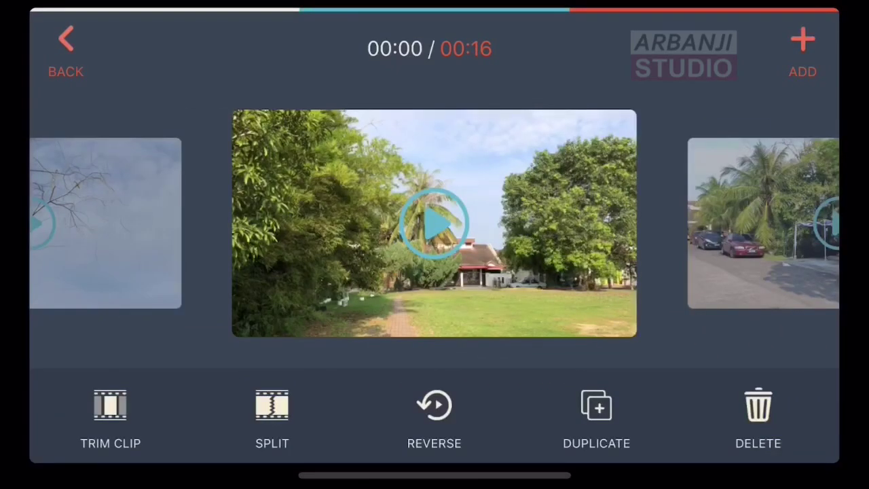
{"action": "left_click_drag", "start_coordinate": [271, 224], "coordinate": [611, 224]}
{"action": "left_click", "coordinate": [66, 48]}
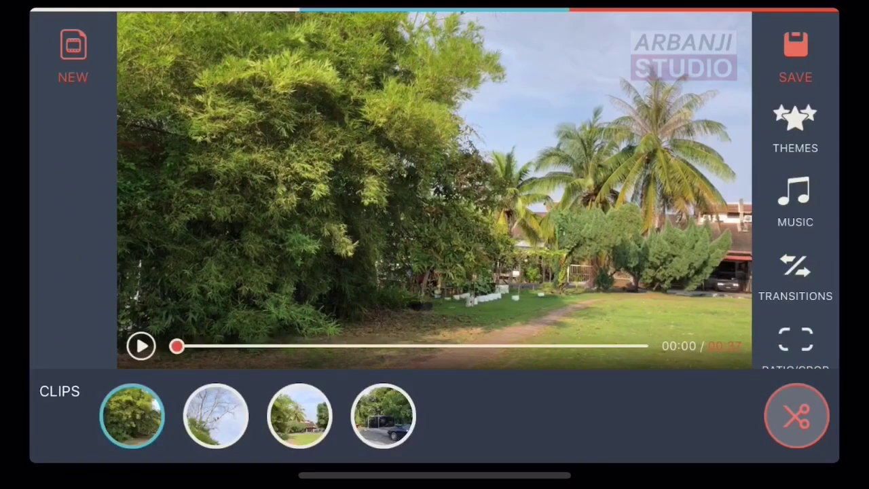
Open Edit Tools for the 8-second first garden clip.
{"action": "scroll", "coordinate": [795, 224], "scroll_direction": "down", "scroll_amount": 3}
{"action": "scroll", "coordinate": [795, 224], "scroll_direction": "down", "scroll_amount": 2}
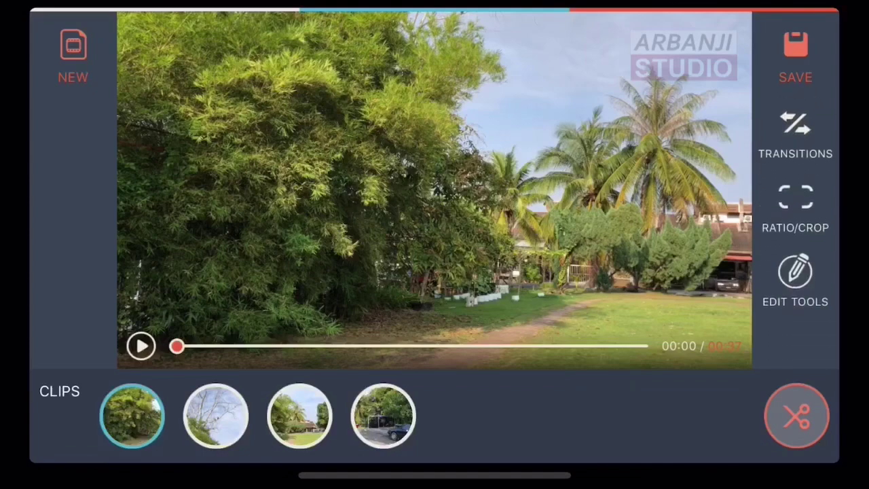
{"action": "scroll", "coordinate": [795, 225], "scroll_direction": "up", "scroll_amount": 5}
{"action": "scroll", "coordinate": [795, 225], "scroll_direction": "down", "scroll_amount": 2}
{"action": "scroll", "coordinate": [795, 224], "scroll_direction": "down", "scroll_amount": 2}
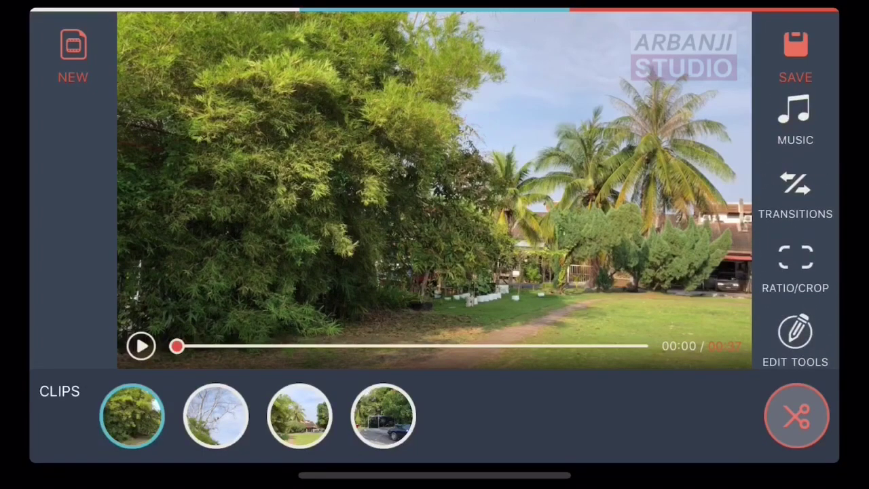
{"action": "left_click", "coordinate": [796, 333]}
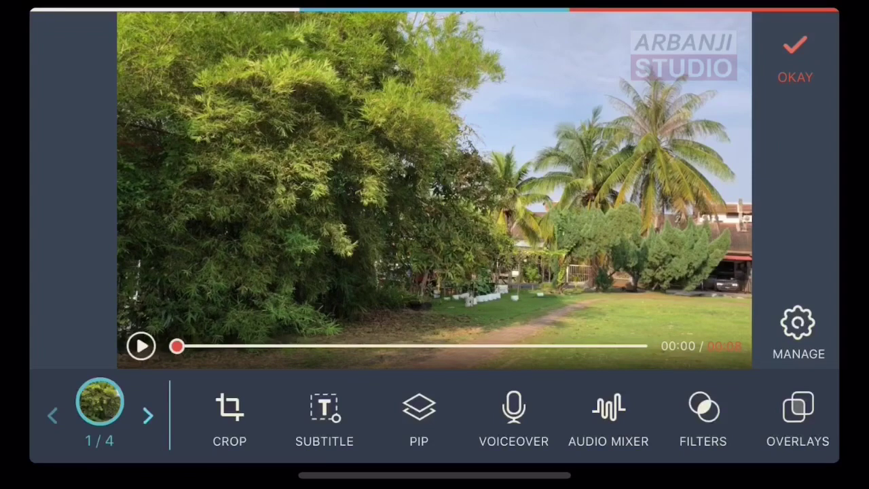
Preview the first clip, then add a new subtitle title and begin editing its text.
{"action": "mouse_move", "coordinate": [176, 347]}
{"action": "left_mouse_down"}
{"action": "mouse_move", "coordinate": [195, 346]}
{"action": "mouse_move", "coordinate": [177, 346]}
{"action": "left_mouse_up"}
{"action": "left_click", "coordinate": [141, 347]}
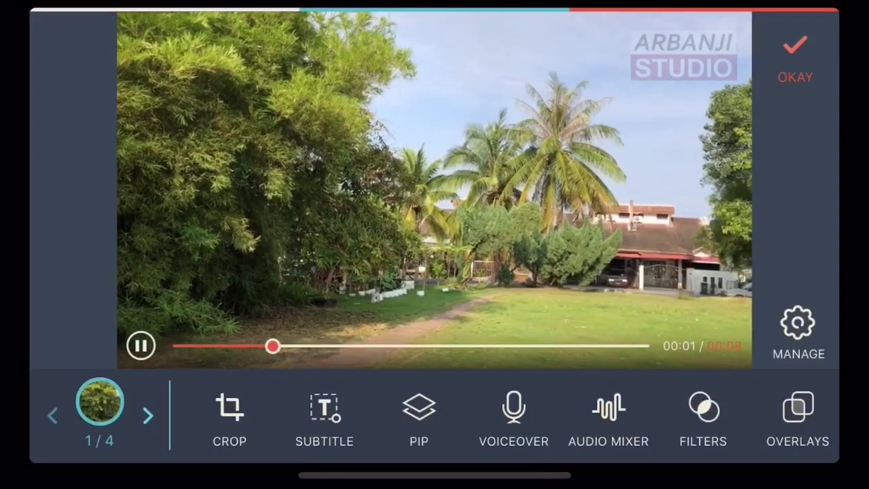
{"action": "left_click", "coordinate": [140, 346]}
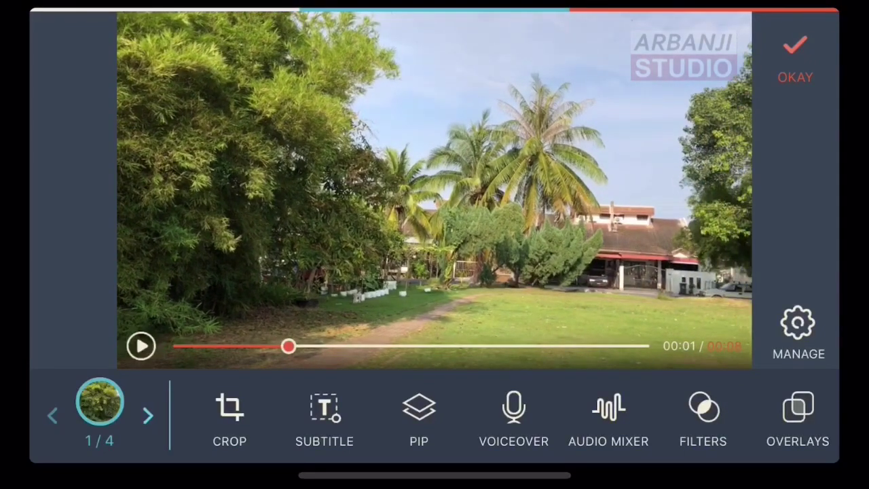
{"action": "left_click", "coordinate": [419, 414]}
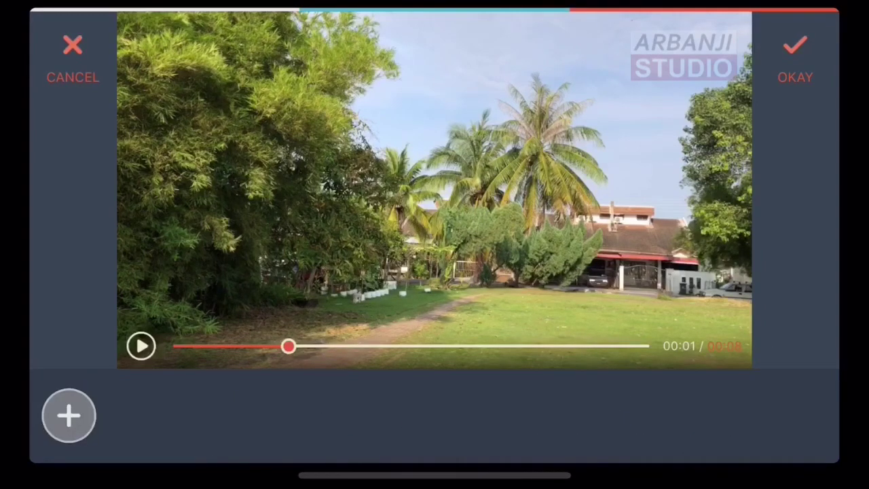
{"action": "left_click", "coordinate": [68, 415]}
{"action": "left_click", "coordinate": [435, 190]}
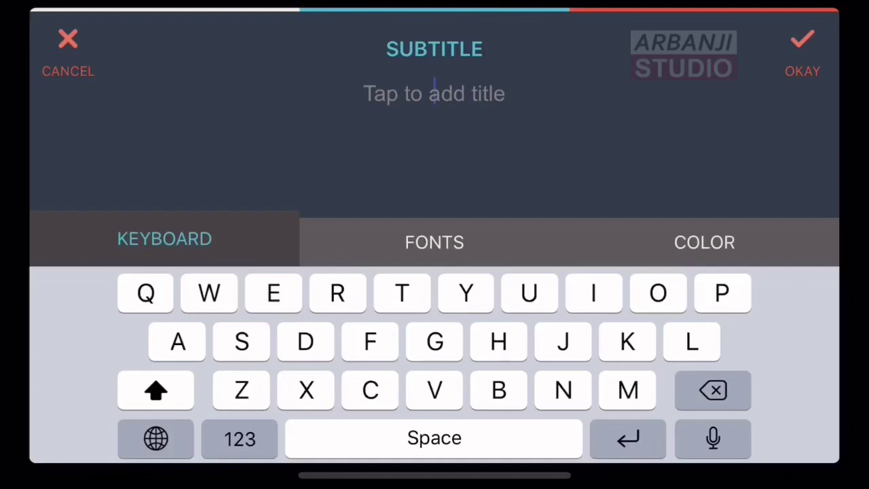
Type the title 'Cubaan Pertama', 'Edit Video Dengan' and 'FilmoraGo' on three lines.
{"action": "type", "text": "Cubaan "}
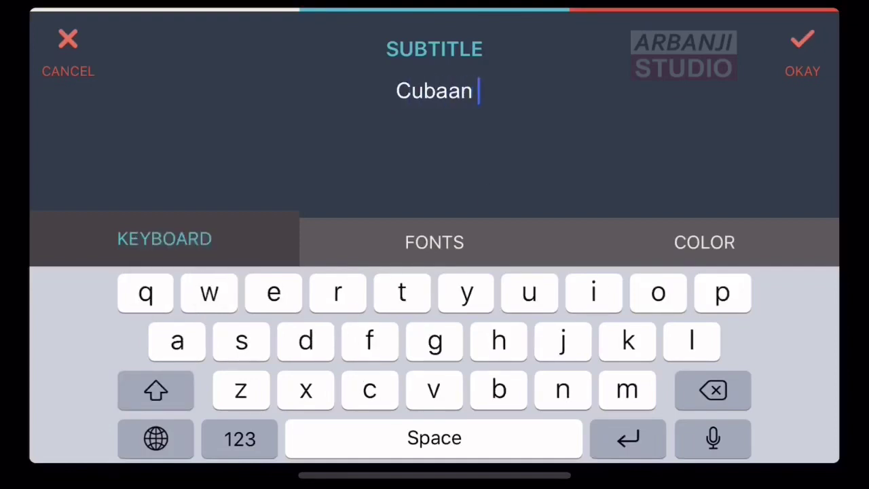
{"action": "type", "text": "Pertama"}
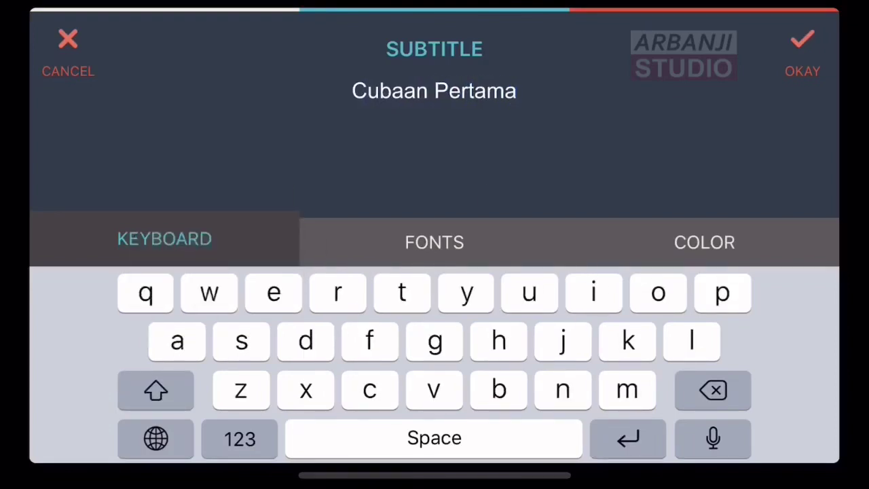
{"action": "key", "text": "Return"}
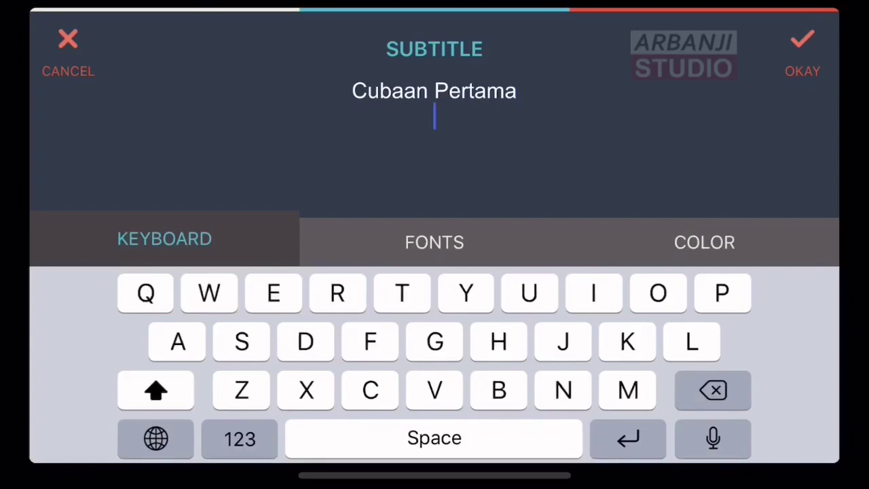
{"action": "type", "text": "Edit "}
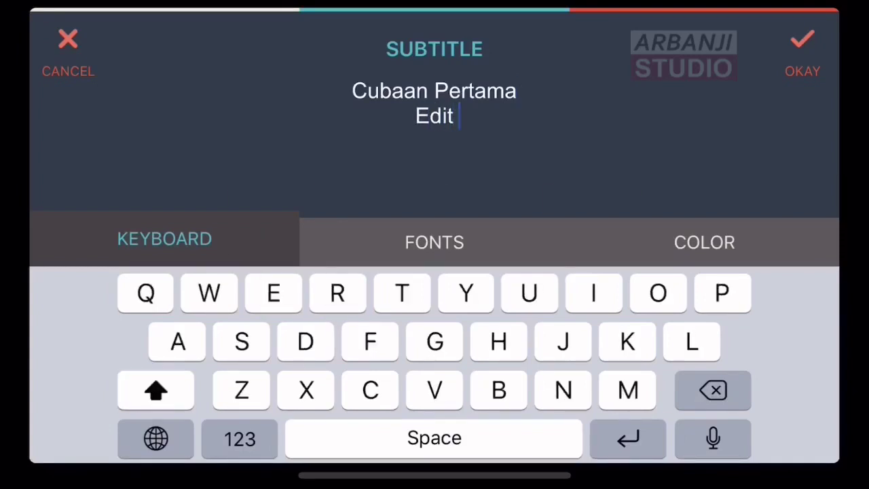
{"action": "type", "text": "Video "}
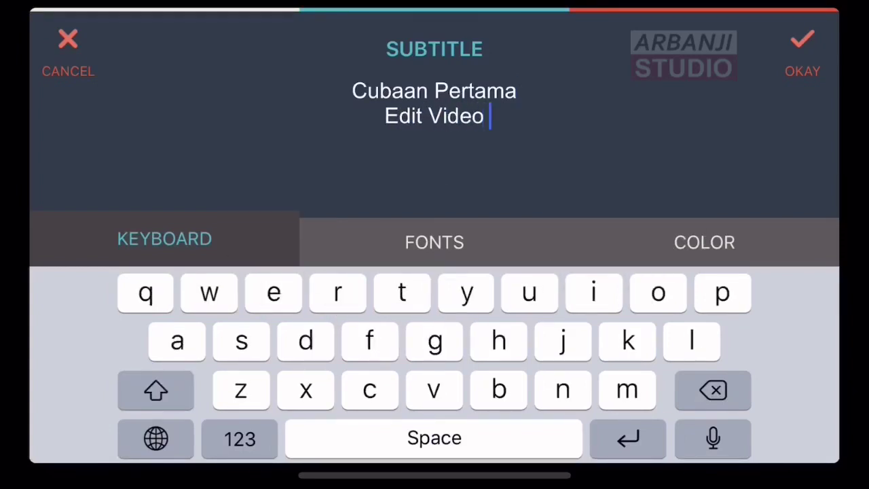
{"action": "type", "text": "D"}
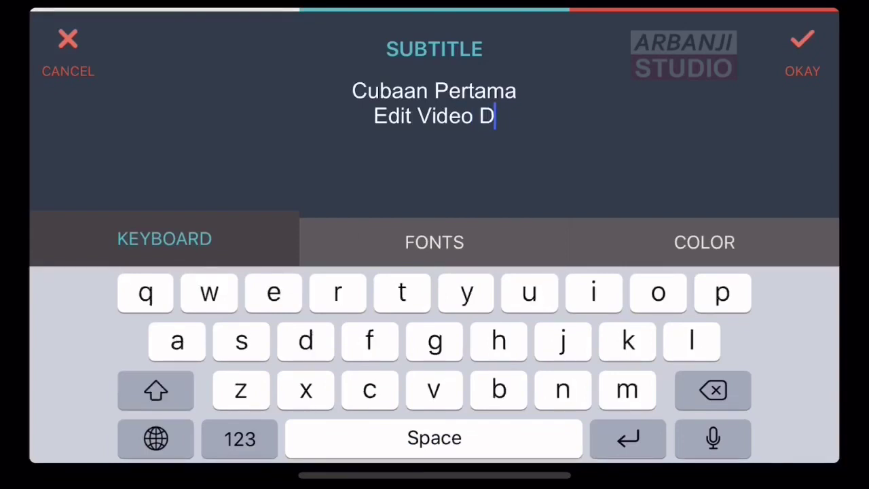
{"action": "type", "text": "engan"}
{"action": "key", "text": "Return"}
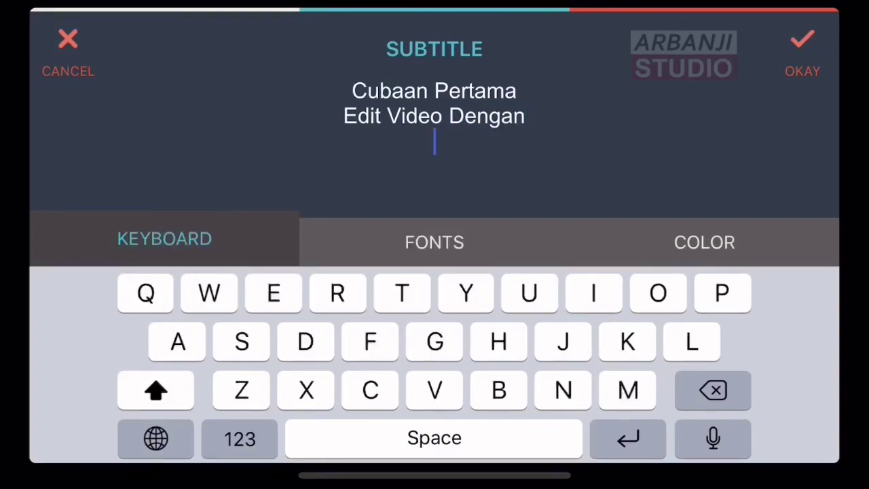
{"action": "type", "text": "FilmoraG"}
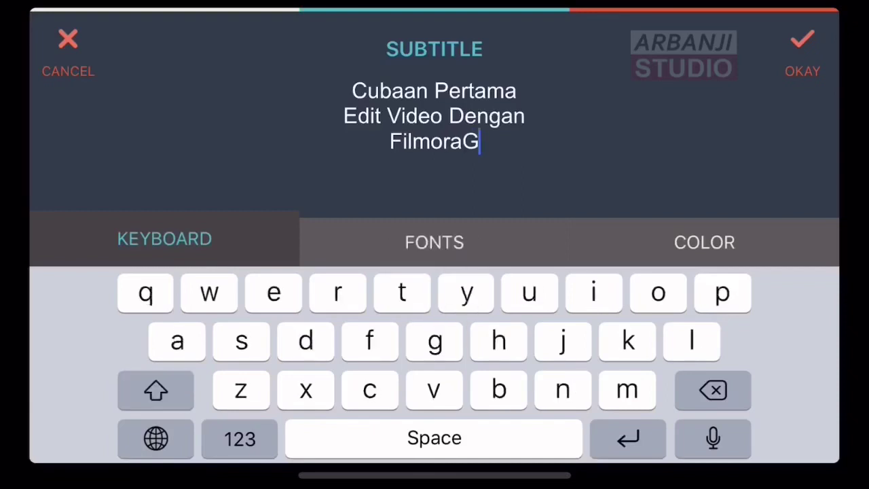
{"action": "type", "text": "o"}
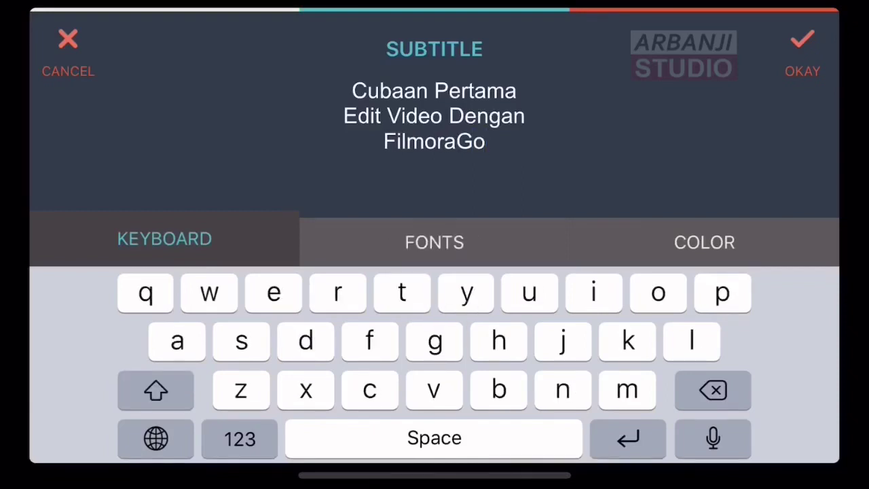
{"action": "left_click", "coordinate": [435, 242]}
Try Helvetica, Minotaur, LibreBodoni, Hancock, SCRIPTBL and other fonts, settling on BEBAS.
{"action": "left_click", "coordinate": [572, 370]}
{"action": "left_click", "coordinate": [571, 435]}
{"action": "left_click", "coordinate": [394, 425]}
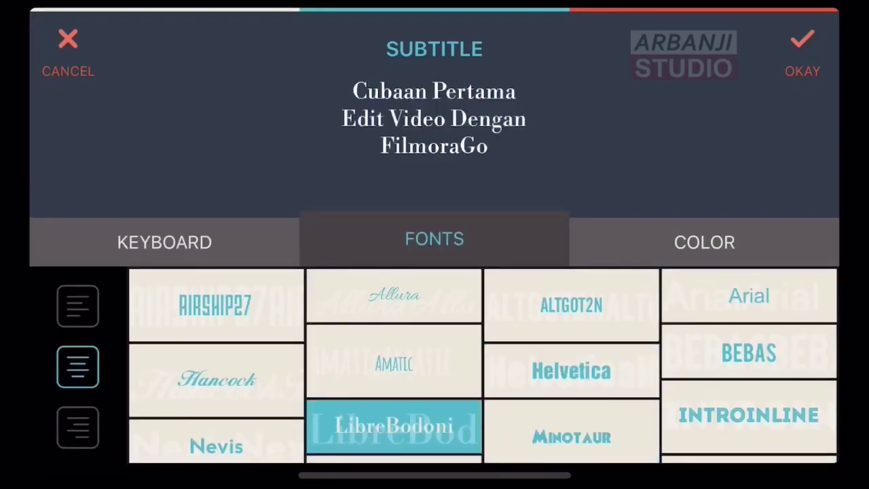
{"action": "left_click", "coordinate": [216, 379]}
{"action": "left_click", "coordinate": [571, 305]}
{"action": "scroll", "coordinate": [482, 365], "scroll_direction": "down", "scroll_amount": 1}
{"action": "scroll", "coordinate": [482, 365], "scroll_direction": "down", "scroll_amount": 2}
{"action": "left_click", "coordinate": [394, 394]}
{"action": "left_click", "coordinate": [749, 317]}
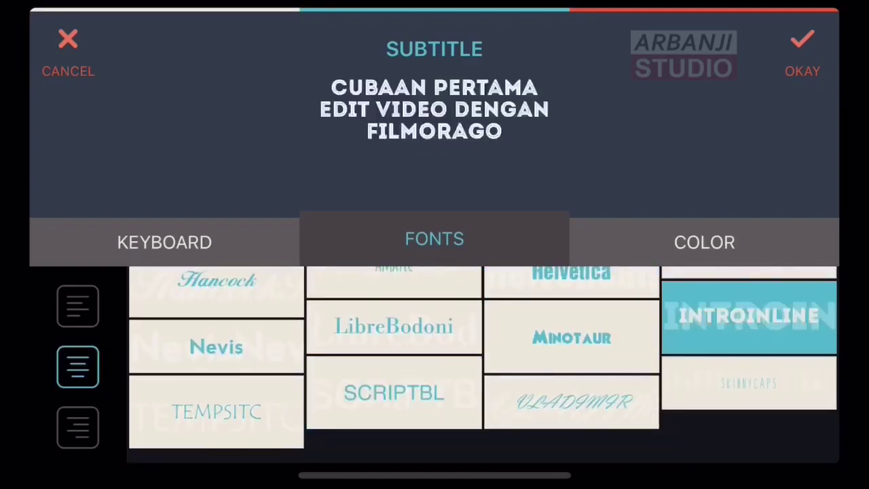
{"action": "left_click", "coordinate": [571, 337]}
{"action": "left_click", "coordinate": [216, 347]}
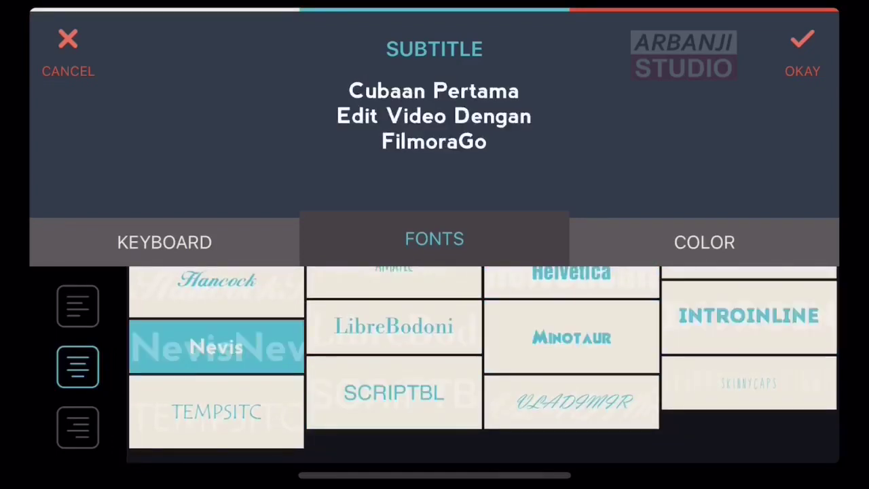
{"action": "left_click", "coordinate": [394, 393]}
{"action": "left_click", "coordinate": [571, 337]}
{"action": "scroll", "coordinate": [482, 365], "scroll_direction": "up", "scroll_amount": 1}
{"action": "scroll", "coordinate": [482, 365], "scroll_direction": "up", "scroll_amount": 2}
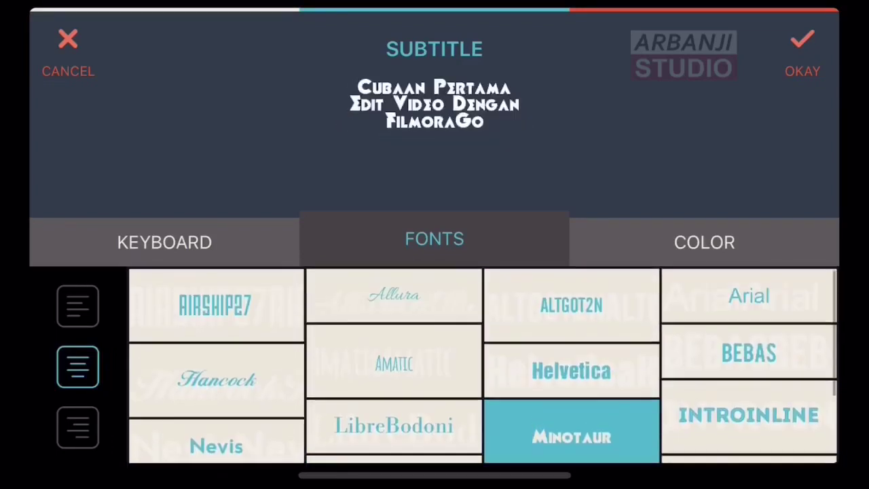
{"action": "left_click", "coordinate": [749, 353]}
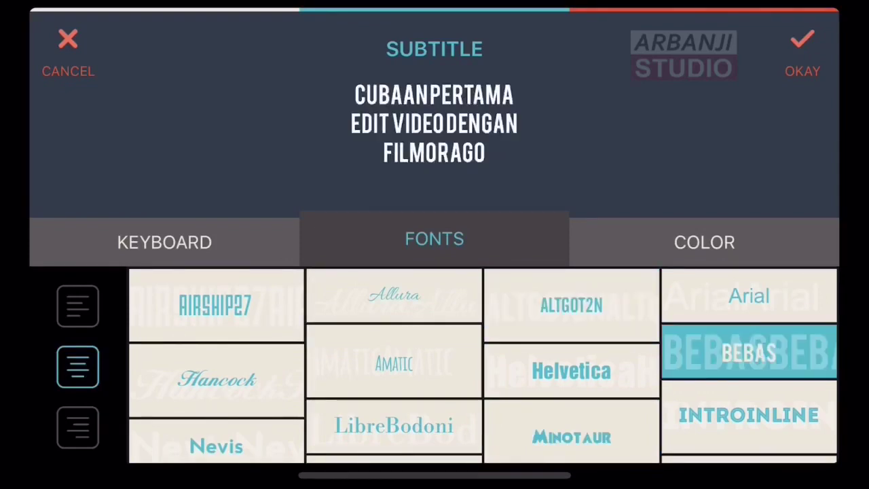
Test right and left alignment, then leave the title centred.
{"action": "left_click", "coordinate": [78, 427]}
{"action": "left_click", "coordinate": [78, 307]}
{"action": "left_click", "coordinate": [78, 366]}
{"action": "left_click", "coordinate": [704, 242]}
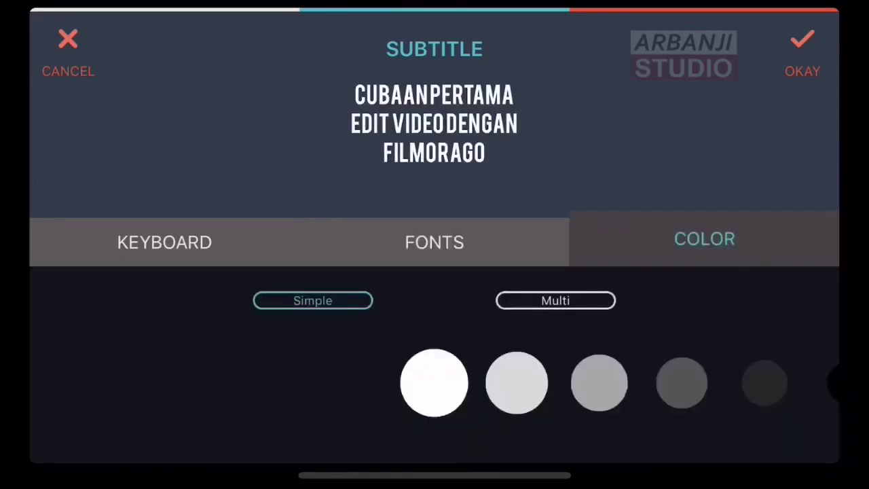
Try orange, blue, light blue, purple and pink on the title, then settle on white and confirm.
{"action": "left_click_drag", "start_coordinate": [611, 383], "coordinate": [203, 382]}
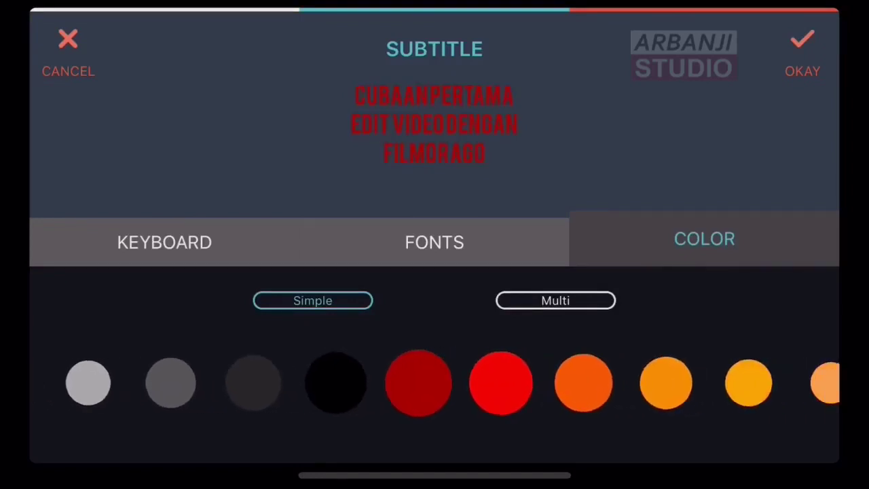
{"action": "left_click_drag", "start_coordinate": [272, 383], "coordinate": [510, 383]}
{"action": "left_click_drag", "start_coordinate": [679, 383], "coordinate": [135, 382]}
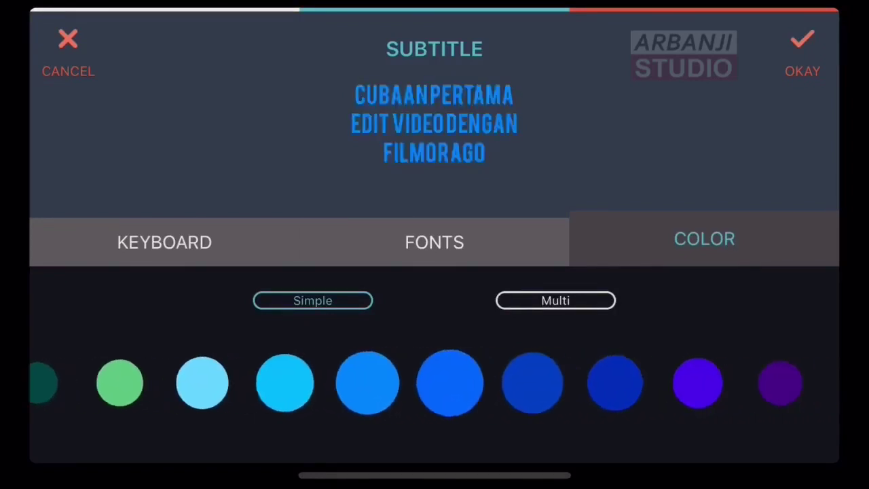
{"action": "left_click_drag", "start_coordinate": [272, 382], "coordinate": [475, 382]}
{"action": "left_click_drag", "start_coordinate": [679, 383], "coordinate": [170, 382]}
{"action": "left_click_drag", "start_coordinate": [271, 382], "coordinate": [441, 383]}
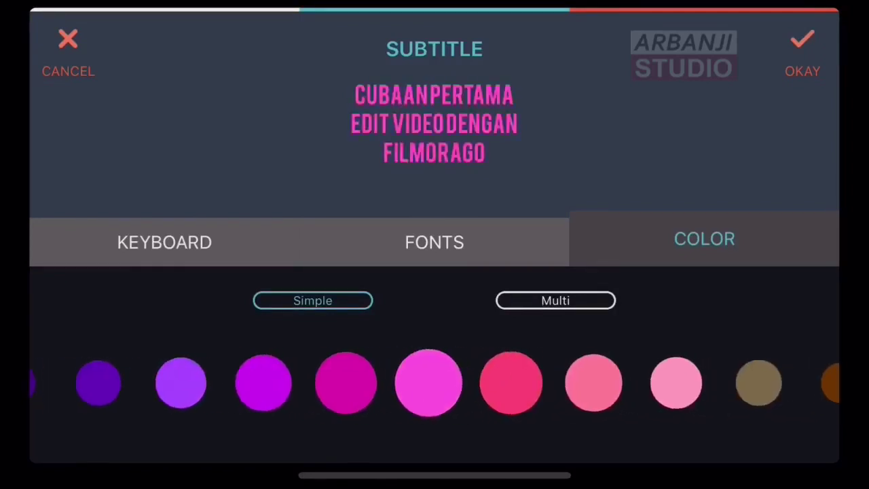
{"action": "left_click_drag", "start_coordinate": [272, 382], "coordinate": [543, 383]}
{"action": "mouse_move", "coordinate": [204, 383]}
{"action": "left_mouse_down"}
{"action": "mouse_move", "coordinate": [611, 382]}
{"action": "mouse_move", "coordinate": [544, 382]}
{"action": "left_mouse_up"}
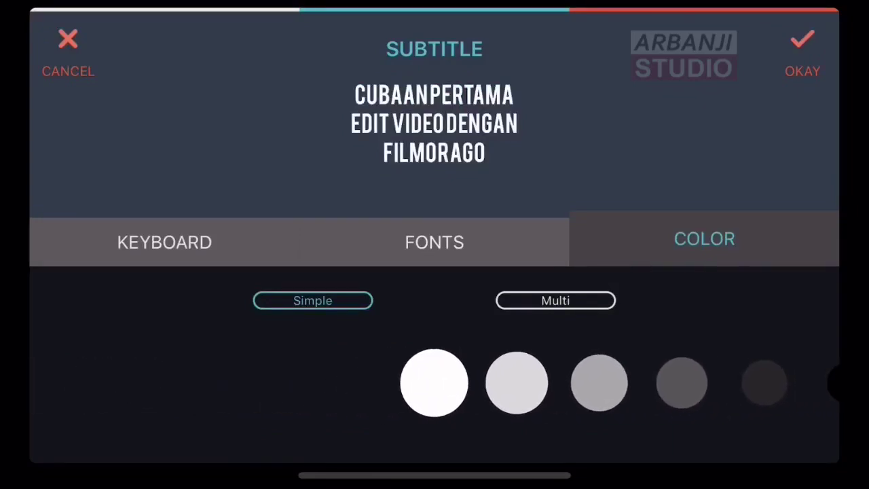
{"action": "left_click", "coordinate": [803, 41]}
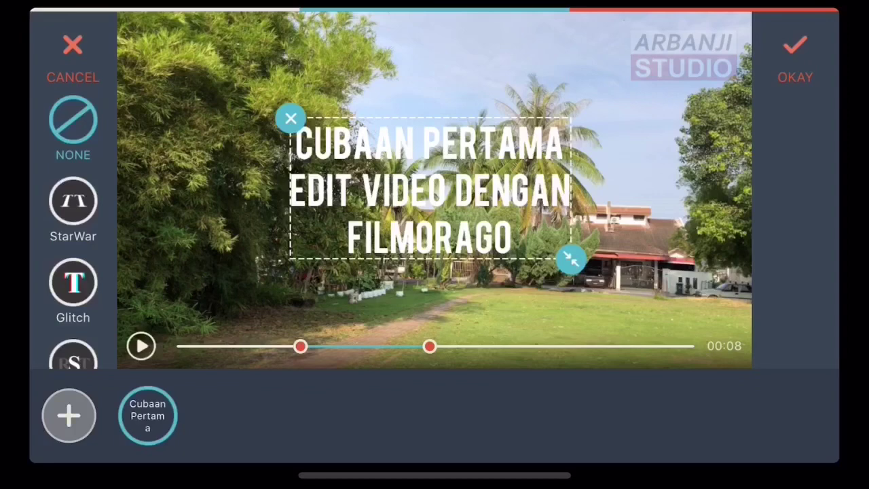
Preview the StarWar, Glitch, Typer, Random, Slide and Zoom animations on the title.
{"action": "mouse_move", "coordinate": [73, 305]}
{"action": "left_mouse_down"}
{"action": "mouse_move", "coordinate": [72, 170]}
{"action": "mouse_move", "coordinate": [73, 312]}
{"action": "left_mouse_up"}
{"action": "left_click", "coordinate": [73, 200]}
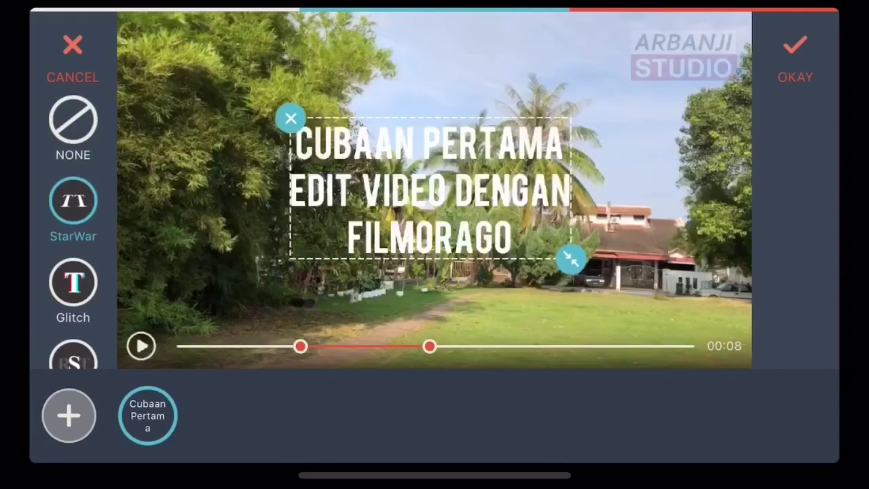
{"action": "left_click", "coordinate": [73, 282]}
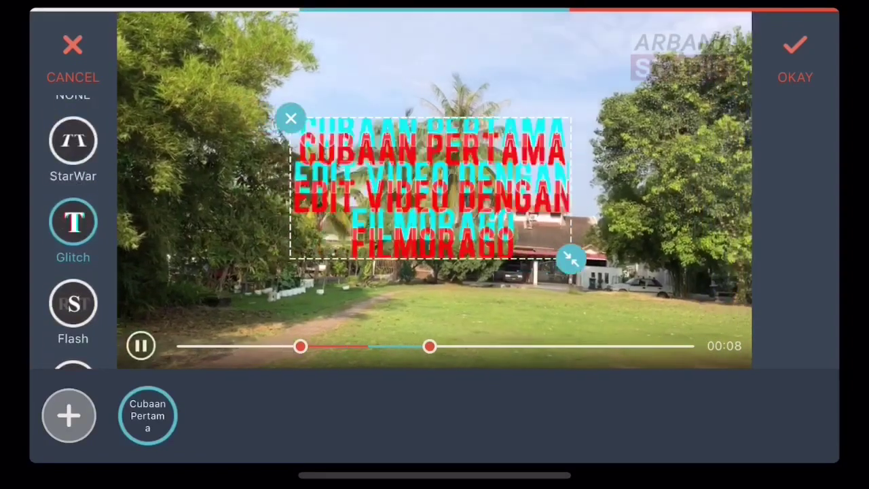
{"action": "scroll", "coordinate": [73, 231], "scroll_direction": "down", "scroll_amount": 2}
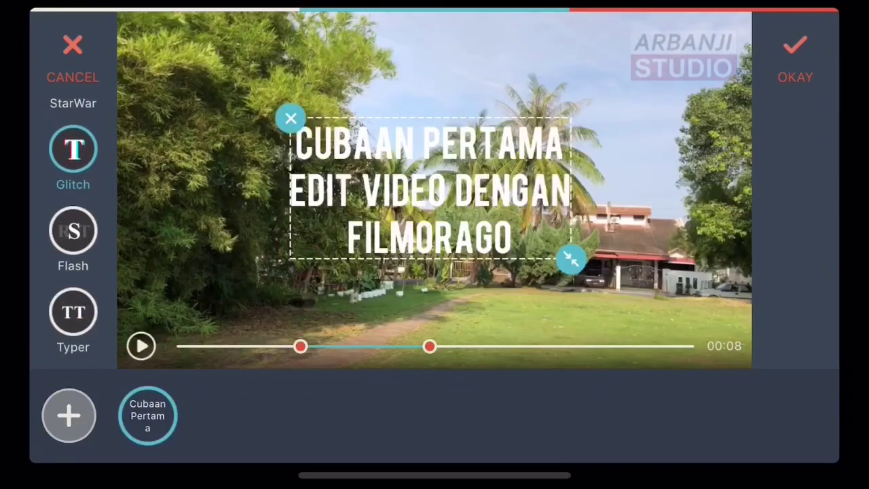
{"action": "left_click", "coordinate": [72, 311]}
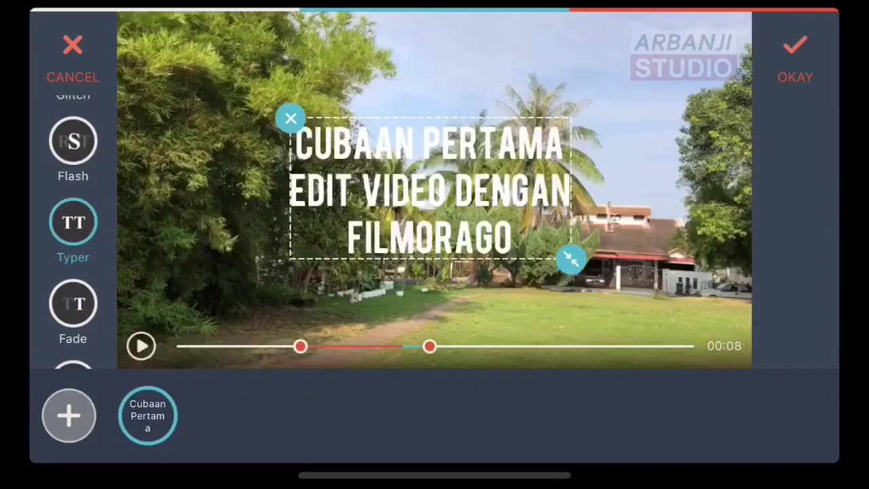
{"action": "scroll", "coordinate": [72, 231], "scroll_direction": "down", "scroll_amount": 1}
{"action": "left_click", "coordinate": [73, 307]}
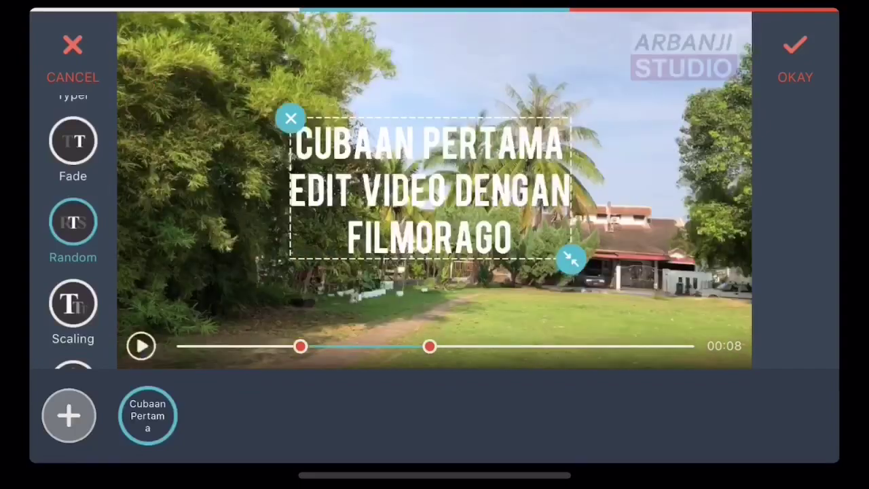
{"action": "scroll", "coordinate": [73, 231], "scroll_direction": "down", "scroll_amount": 2}
{"action": "left_click", "coordinate": [72, 243]}
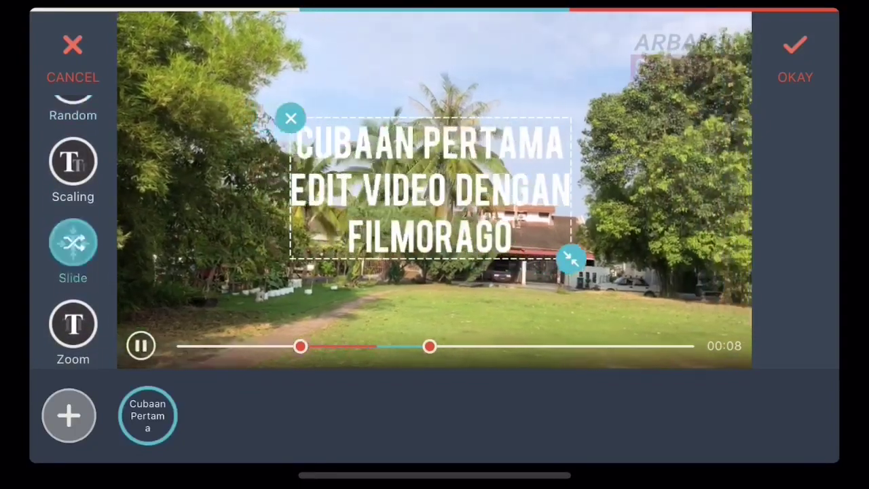
{"action": "left_click", "coordinate": [72, 323]}
Settle on the Random animation, extend the title's end to 00:06.2, and play it back.
{"action": "scroll", "coordinate": [73, 231], "scroll_direction": "up", "scroll_amount": 1}
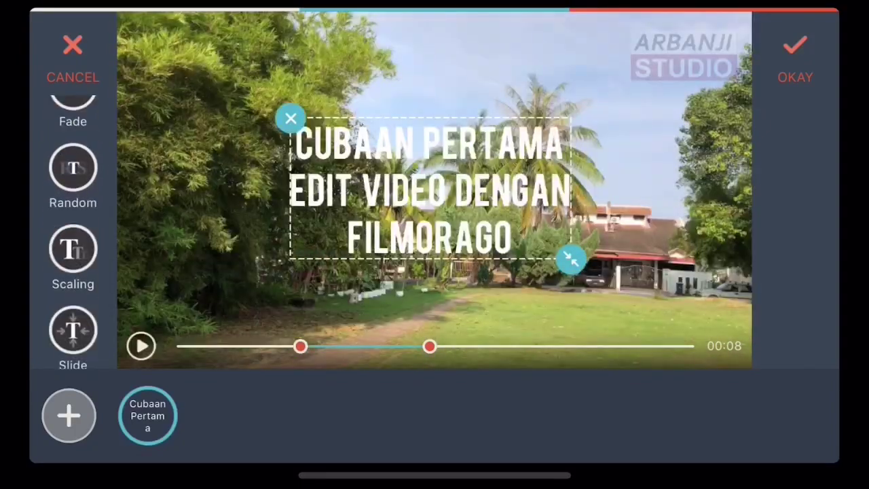
{"action": "left_click", "coordinate": [73, 170]}
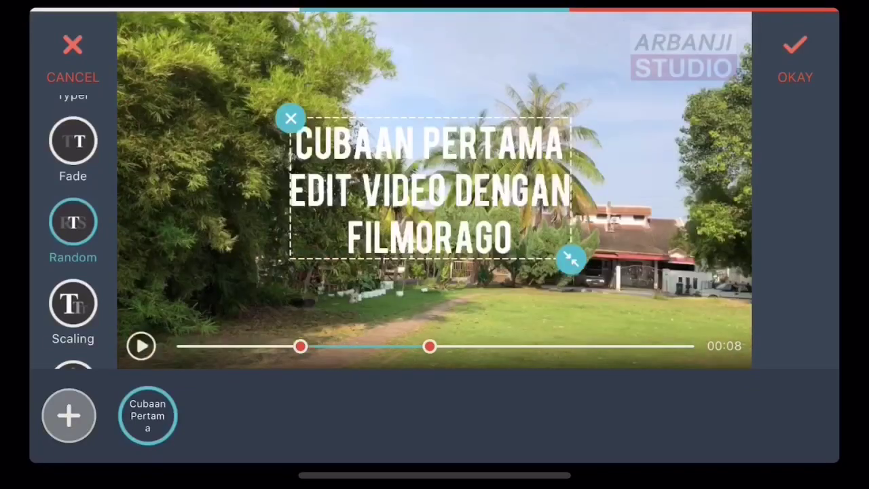
{"action": "left_click_drag", "start_coordinate": [428, 347], "coordinate": [581, 346]}
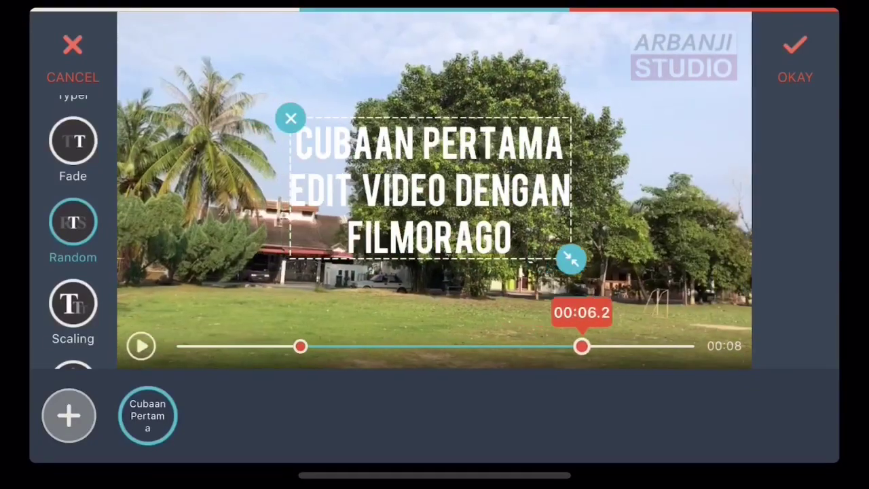
{"action": "left_click", "coordinate": [141, 346]}
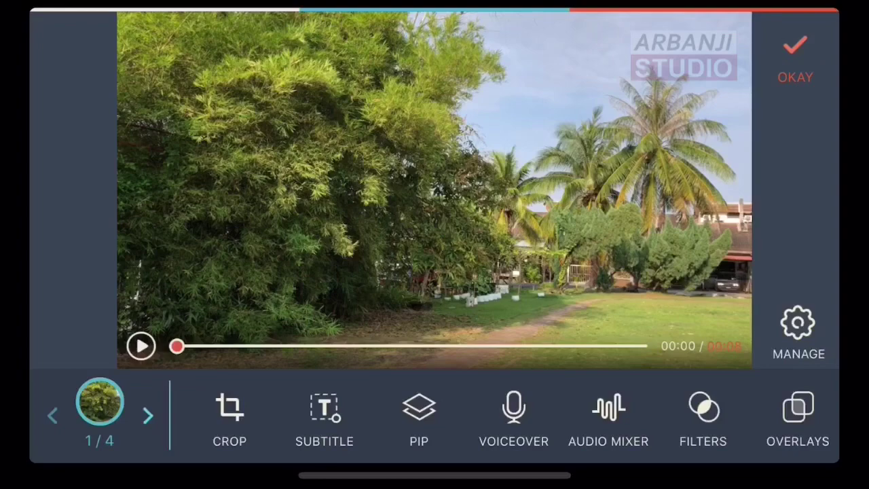
Step through to clip 4/4, the street with parked cars, and add a new title overlay.
{"action": "left_click", "coordinate": [147, 414]}
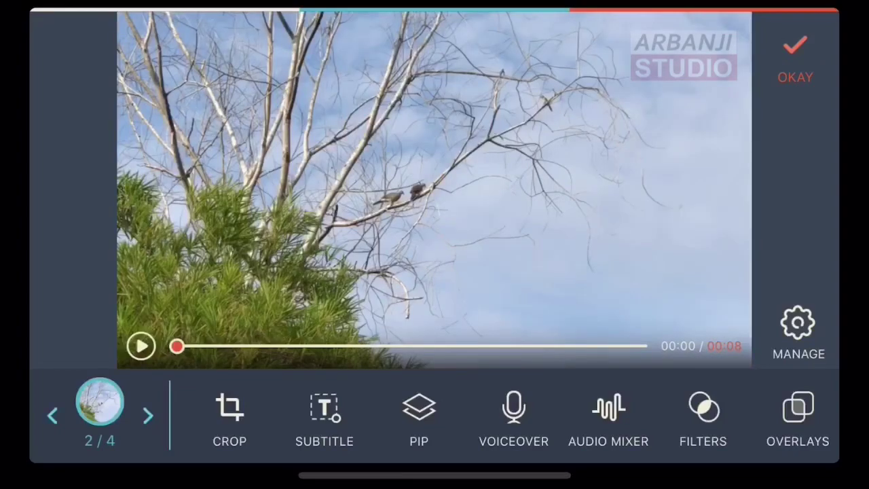
{"action": "left_click", "coordinate": [148, 415]}
{"action": "left_click", "coordinate": [147, 415]}
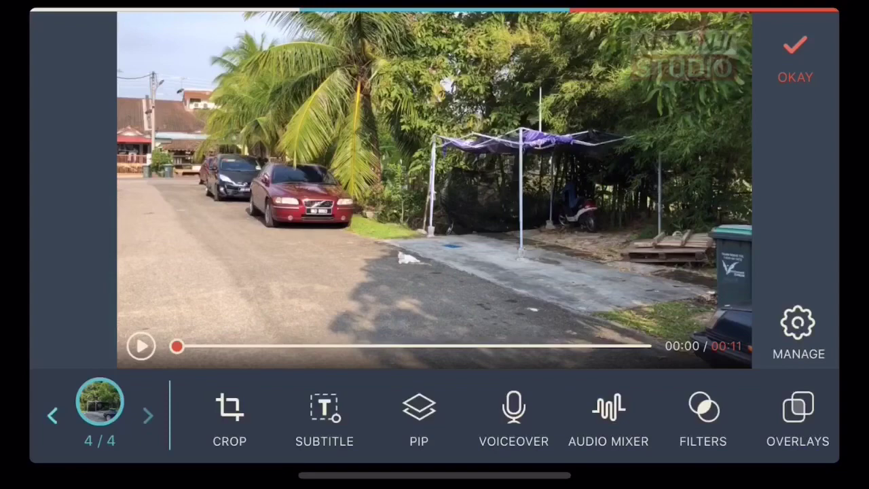
{"action": "left_click", "coordinate": [798, 411]}
{"action": "left_click", "coordinate": [68, 415]}
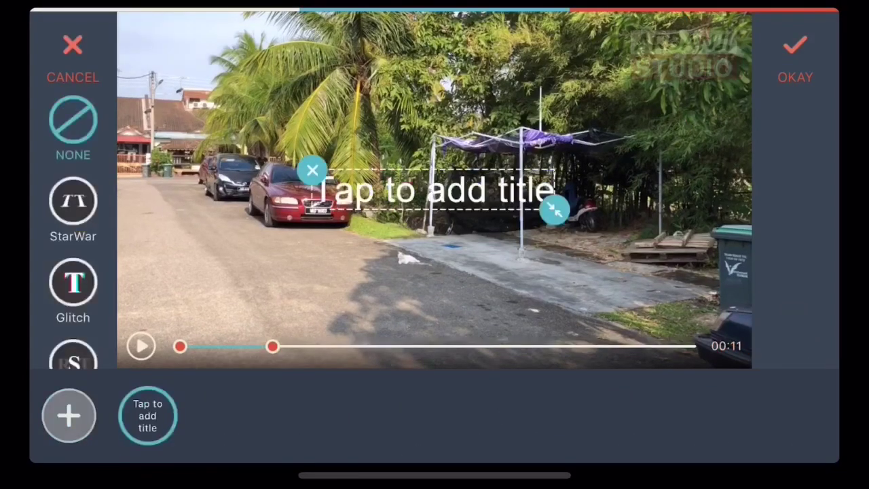
Type 'Sekian dulu', erase 'dulu', and put 'Terima Kasih' on a second line.
{"action": "left_click", "coordinate": [435, 191]}
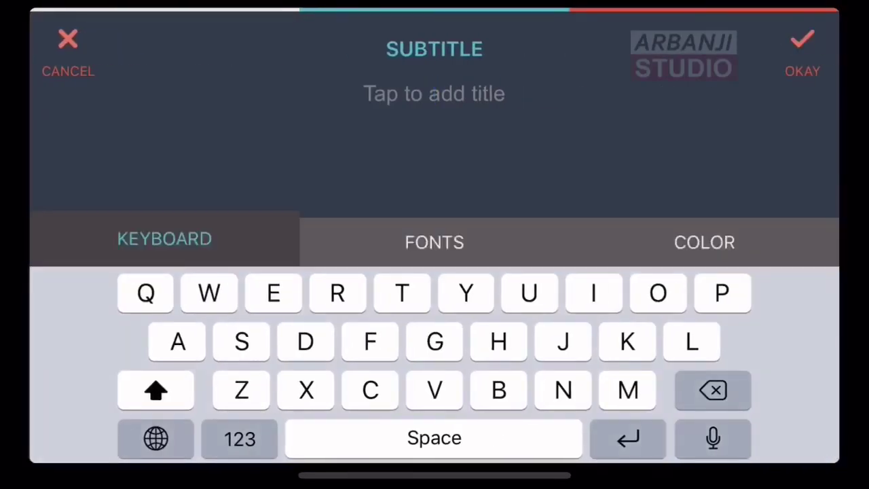
{"action": "type", "text": "Sekian"}
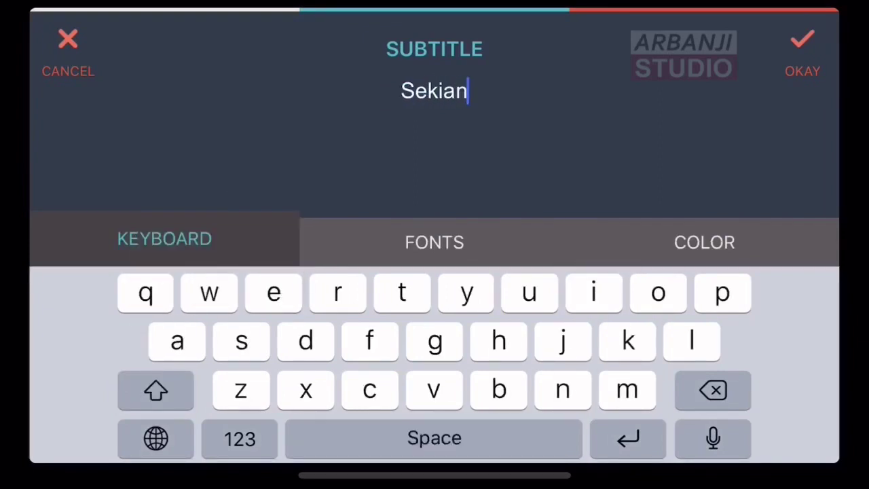
{"action": "type", "text": " dulu"}
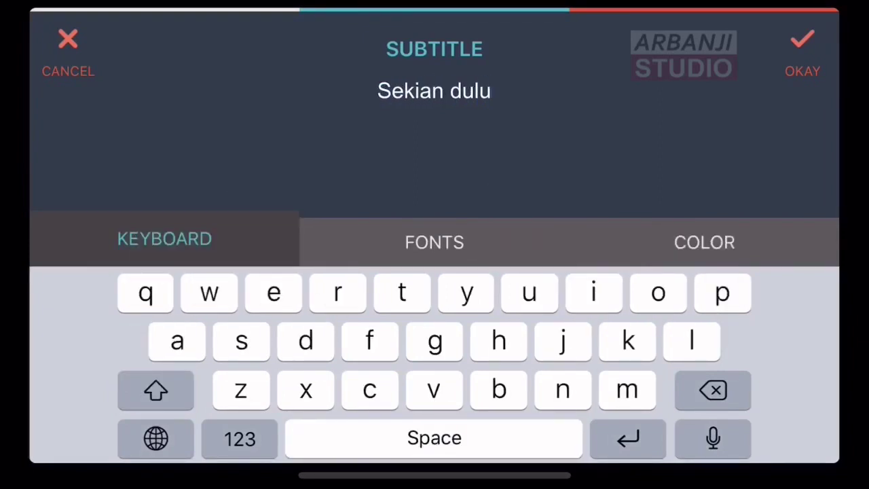
{"action": "key", "text": "BackSpace"}
{"action": "key", "text": "BackSpace"}
{"action": "key", "text": "BackSpace"}
{"action": "key", "text": "BackSpace"}
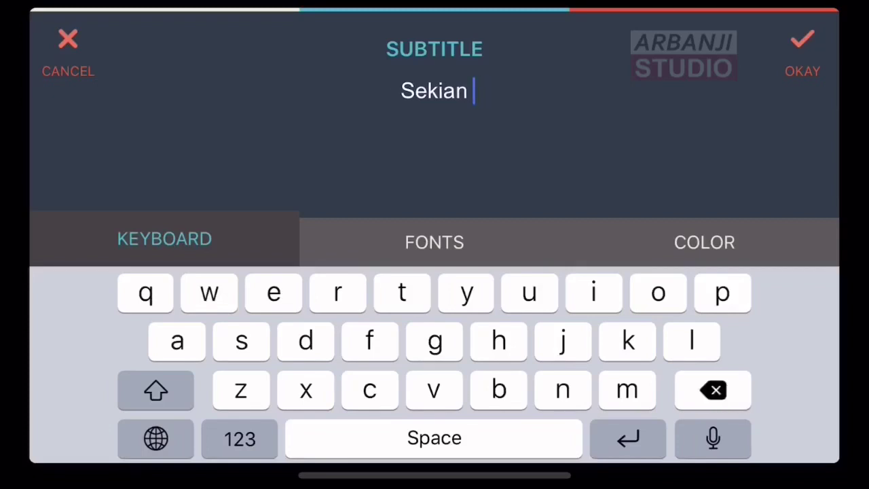
{"action": "key", "text": "BackSpace"}
{"action": "key", "text": "Return"}
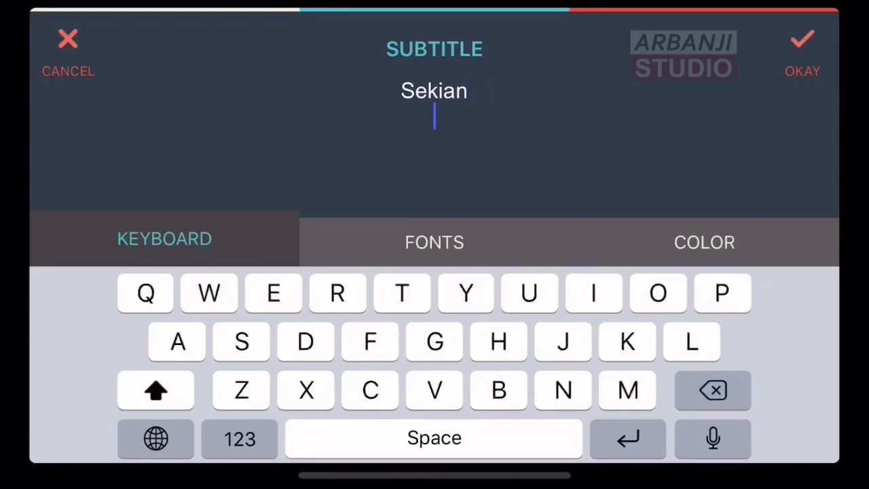
{"action": "type", "text": "Teri"}
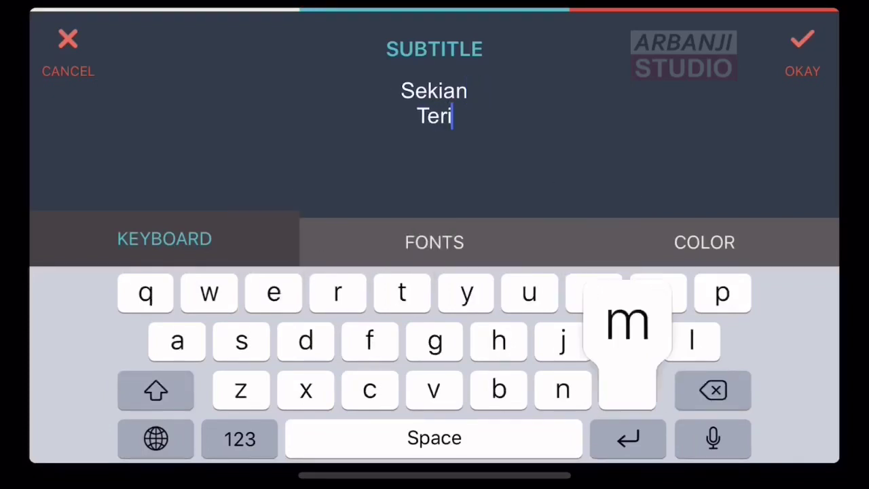
{"action": "type", "text": "ma Ka"}
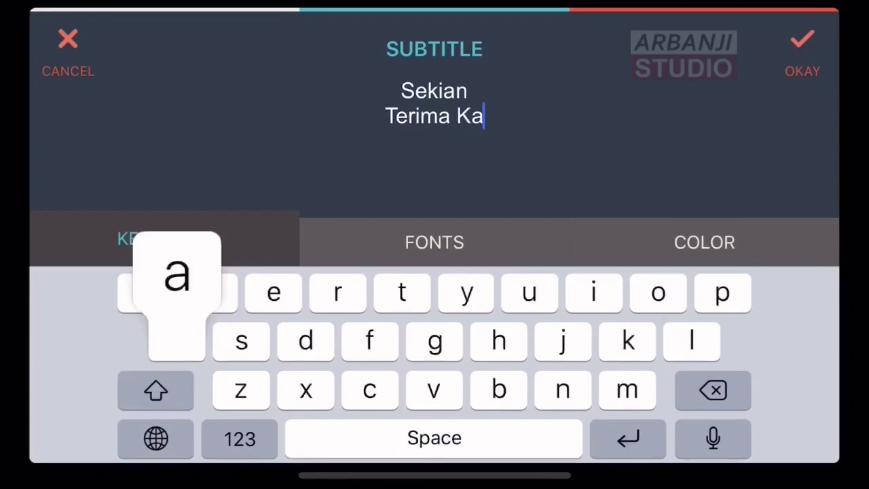
{"action": "type", "text": "sih"}
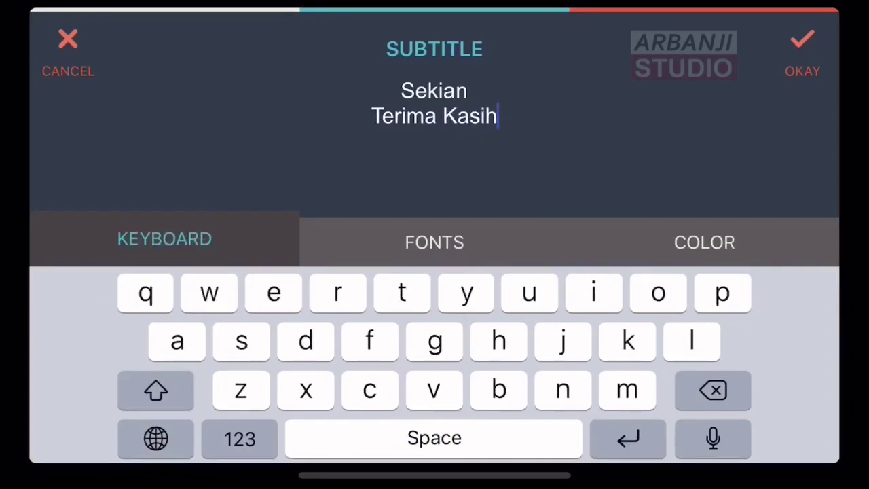
Try the VLADIMIR, Minotaur and TEMPSITC fonts on the subtitle, then settle on bold Nevis.
{"action": "left_click", "coordinate": [434, 242]}
{"action": "left_click", "coordinate": [394, 393]}
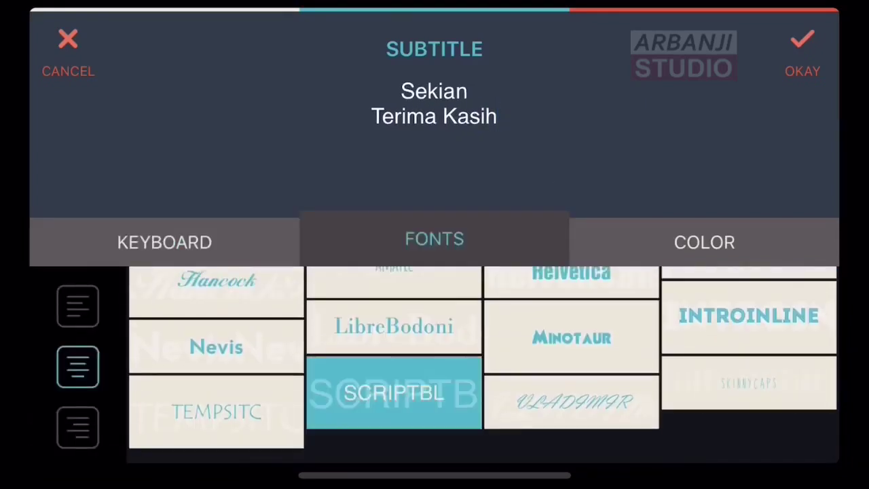
{"action": "left_click", "coordinate": [571, 402]}
{"action": "left_click", "coordinate": [571, 337]}
{"action": "left_click", "coordinate": [216, 346]}
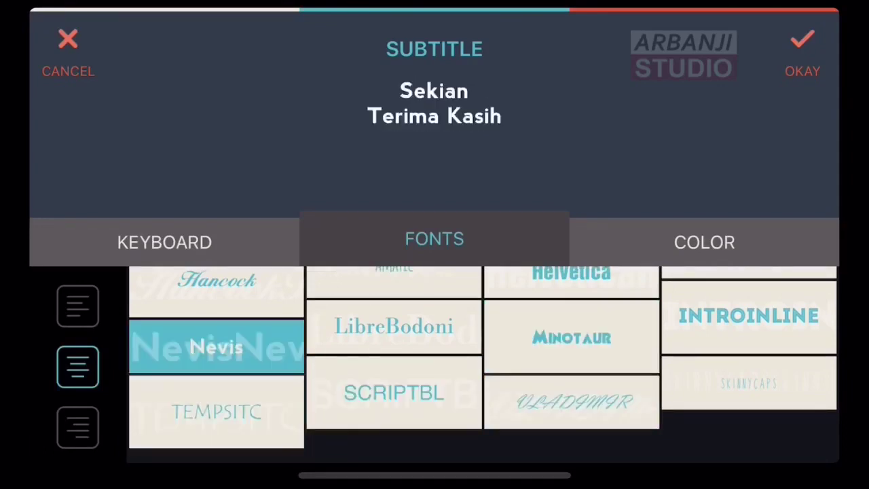
{"action": "left_click", "coordinate": [216, 412]}
{"action": "left_click", "coordinate": [216, 346]}
Browse the colour carousel, give the subtitle a light yellow colour, and apply it.
{"action": "left_click", "coordinate": [704, 242]}
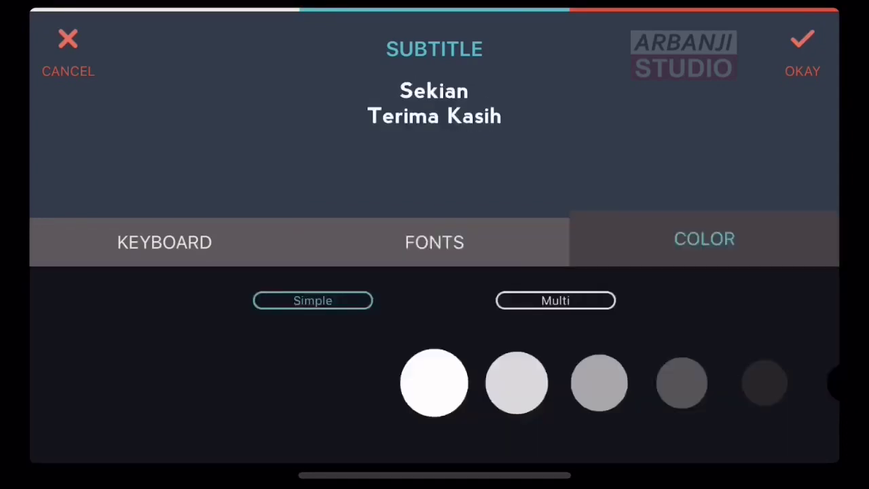
{"action": "left_click_drag", "start_coordinate": [612, 382], "coordinate": [271, 383]}
{"action": "scroll", "coordinate": [435, 382], "scroll_direction": "left", "scroll_amount": 5}
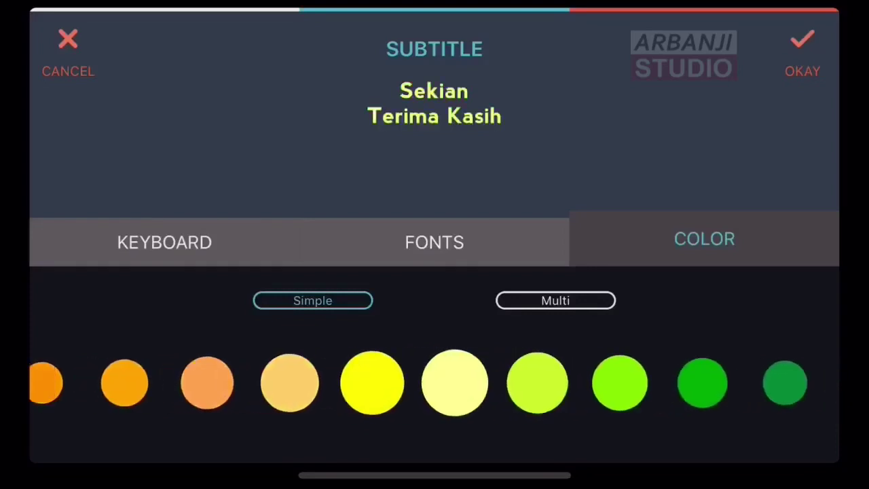
{"action": "scroll", "coordinate": [435, 382], "scroll_direction": "right", "scroll_amount": 10}
{"action": "scroll", "coordinate": [435, 382], "scroll_direction": "left", "scroll_amount": 5}
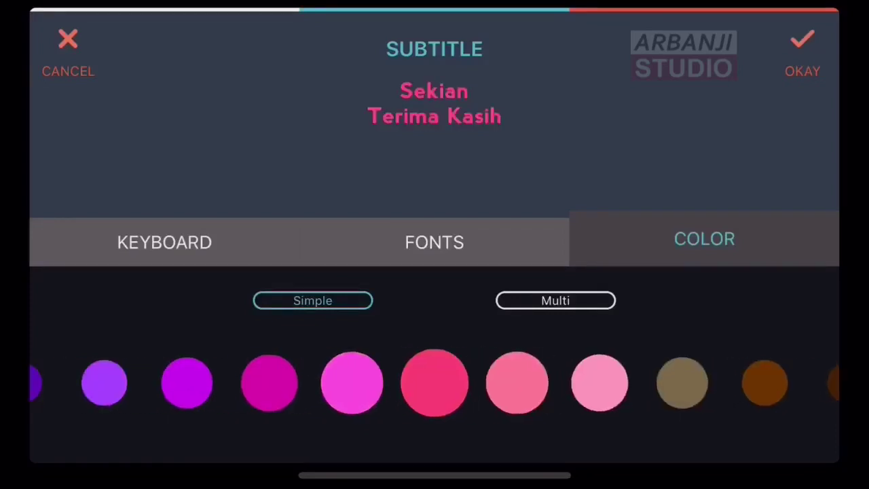
{"action": "scroll", "coordinate": [435, 383], "scroll_direction": "left", "scroll_amount": 5}
{"action": "scroll", "coordinate": [435, 382], "scroll_direction": "left", "scroll_amount": 5}
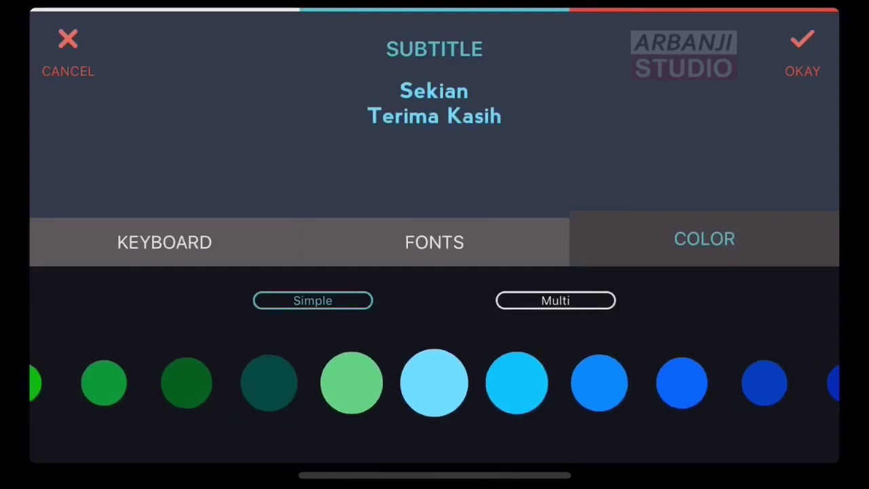
{"action": "scroll", "coordinate": [435, 382], "scroll_direction": "left", "scroll_amount": 5}
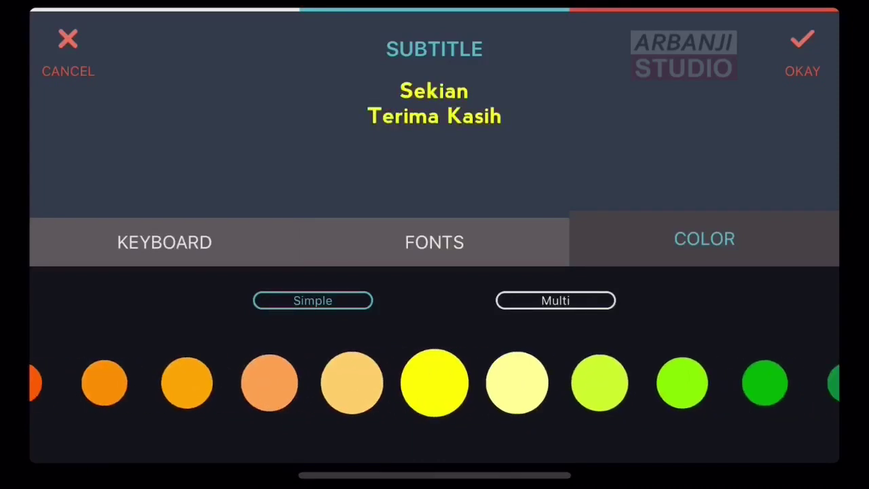
{"action": "scroll", "coordinate": [434, 382], "scroll_direction": "left", "scroll_amount": 5}
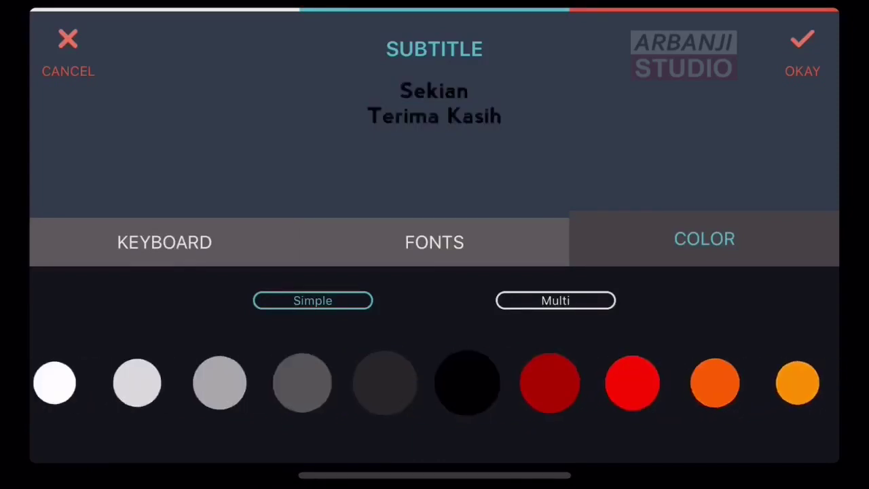
{"action": "scroll", "coordinate": [435, 382], "scroll_direction": "right", "scroll_amount": 3}
{"action": "scroll", "coordinate": [435, 383], "scroll_direction": "left", "scroll_amount": 5}
{"action": "scroll", "coordinate": [434, 383], "scroll_direction": "right", "scroll_amount": 8}
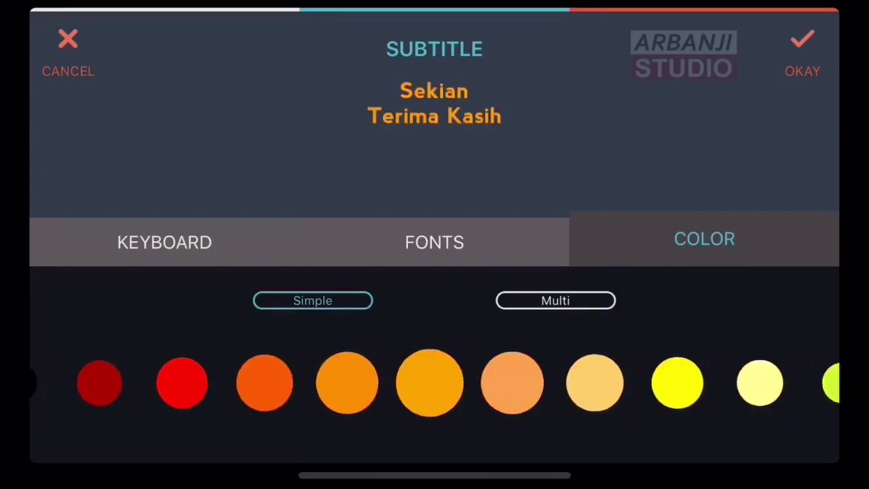
{"action": "left_click", "coordinate": [802, 55]}
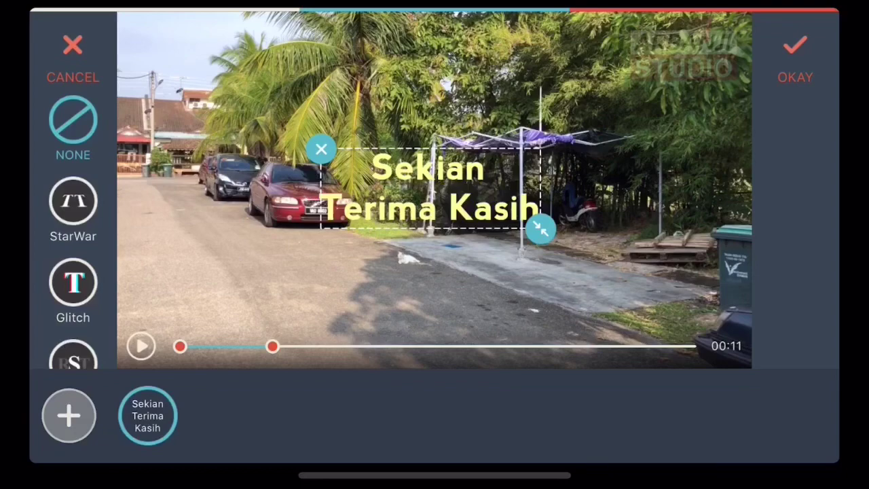
Enlarge the Sekian Terima Kasih title and give it the Slide animation after previewing StarWar and Glitch.
{"action": "mouse_move", "coordinate": [541, 229]}
{"action": "left_mouse_down"}
{"action": "mouse_move", "coordinate": [651, 270]}
{"action": "mouse_move", "coordinate": [597, 250]}
{"action": "left_mouse_up"}
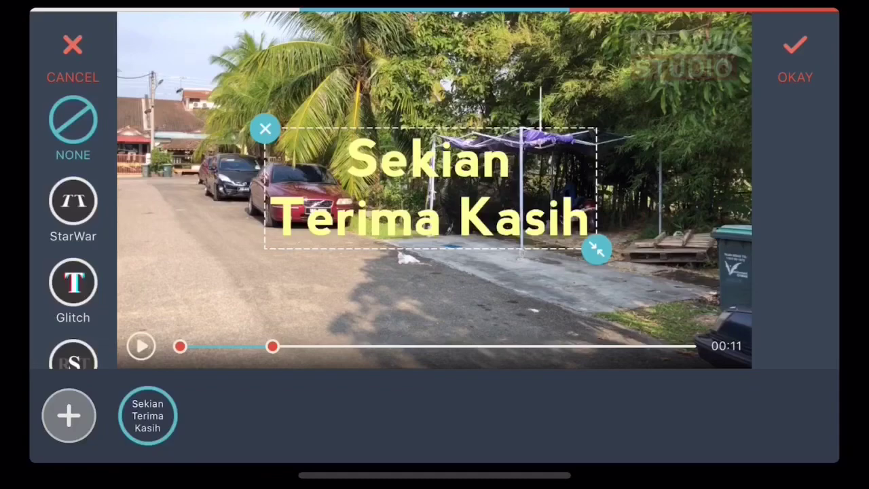
{"action": "left_click", "coordinate": [73, 200]}
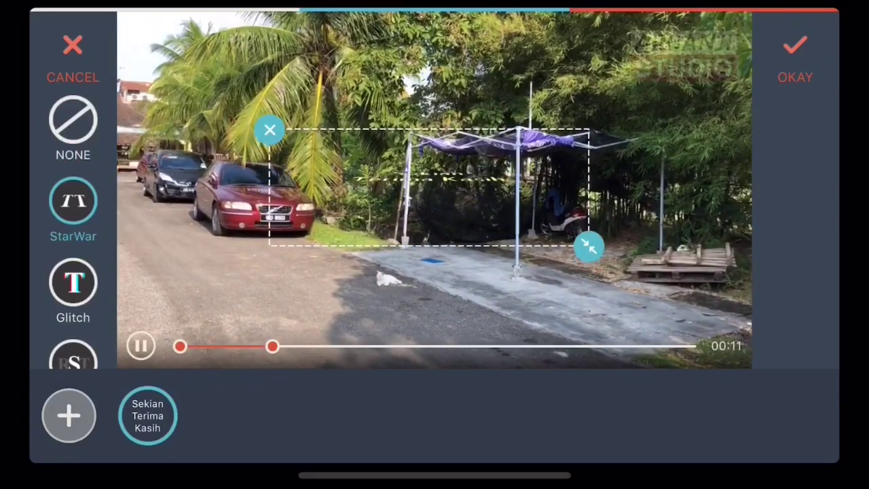
{"action": "left_click", "coordinate": [73, 282]}
{"action": "scroll", "coordinate": [73, 231], "scroll_direction": "down", "scroll_amount": 5}
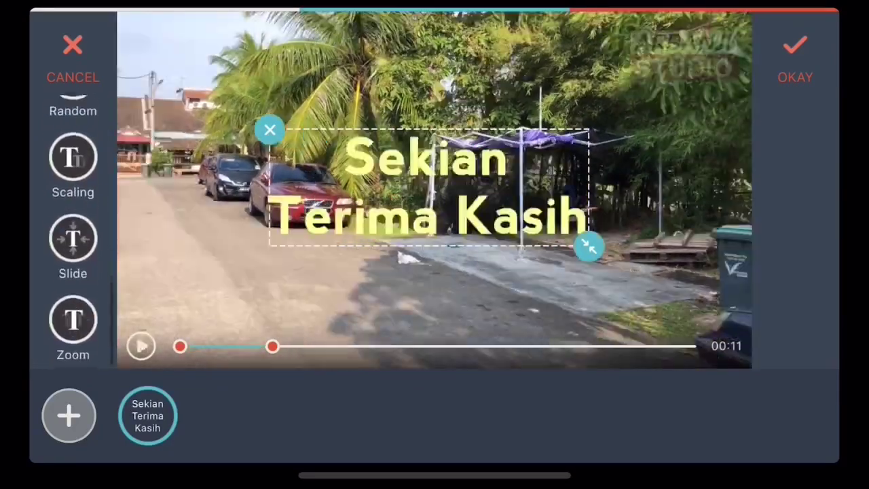
{"action": "left_click", "coordinate": [73, 243]}
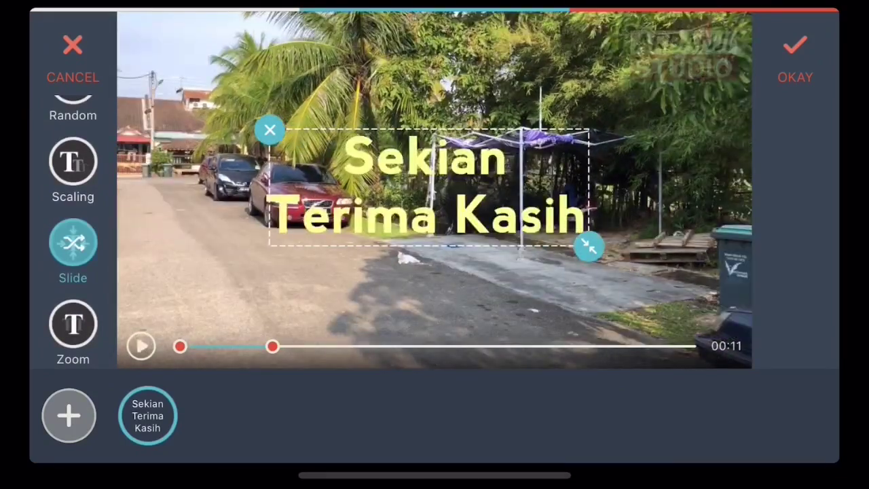
Make the title start at about 00:01.6, then confirm the title and clip edits.
{"action": "left_click_drag", "start_coordinate": [271, 346], "coordinate": [467, 346]}
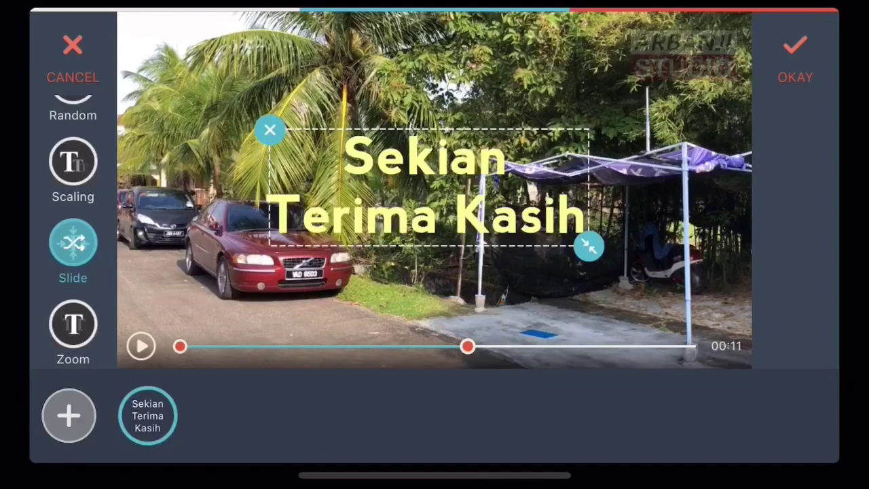
{"action": "left_click_drag", "start_coordinate": [180, 346], "coordinate": [249, 346]}
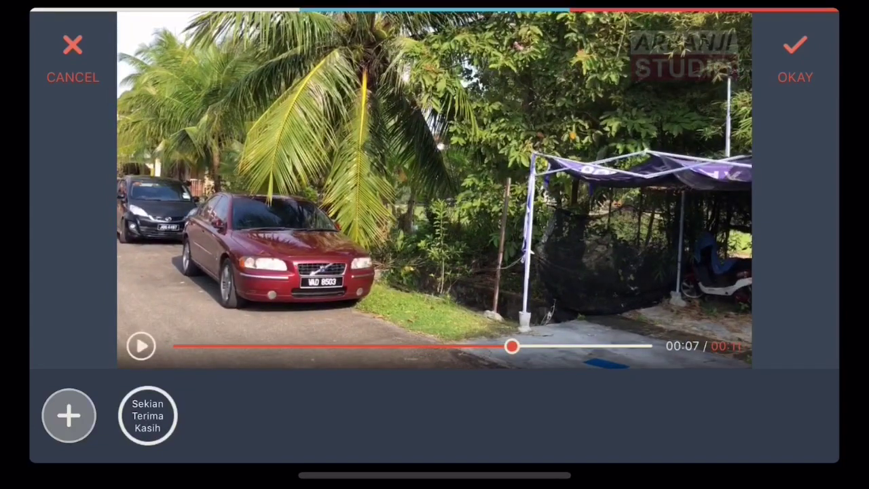
{"action": "left_click", "coordinate": [796, 61]}
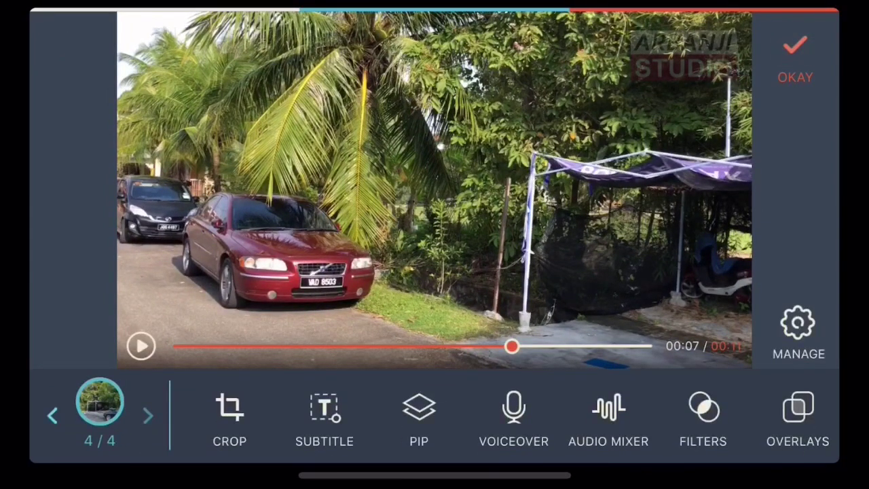
{"action": "left_click", "coordinate": [795, 61]}
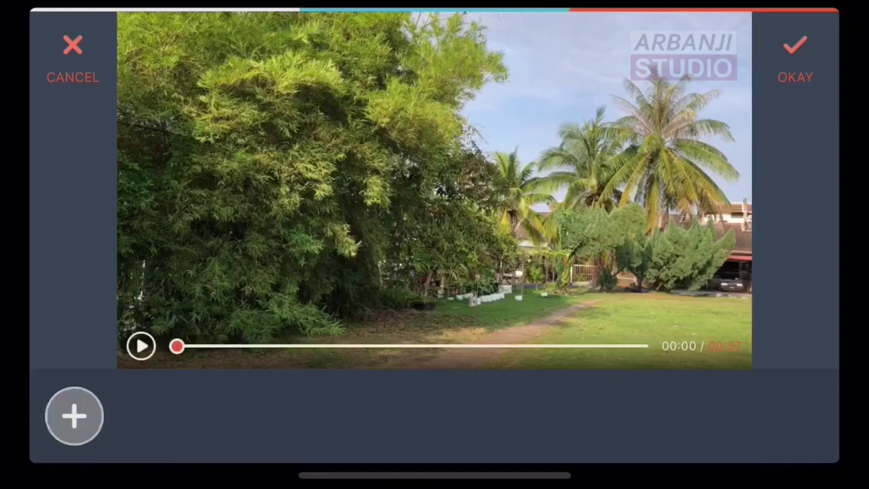
Preview The Chapman Run, Wooden Smile and Your Faces, then set Red Eyes as background music.
{"action": "left_click", "coordinate": [75, 415]}
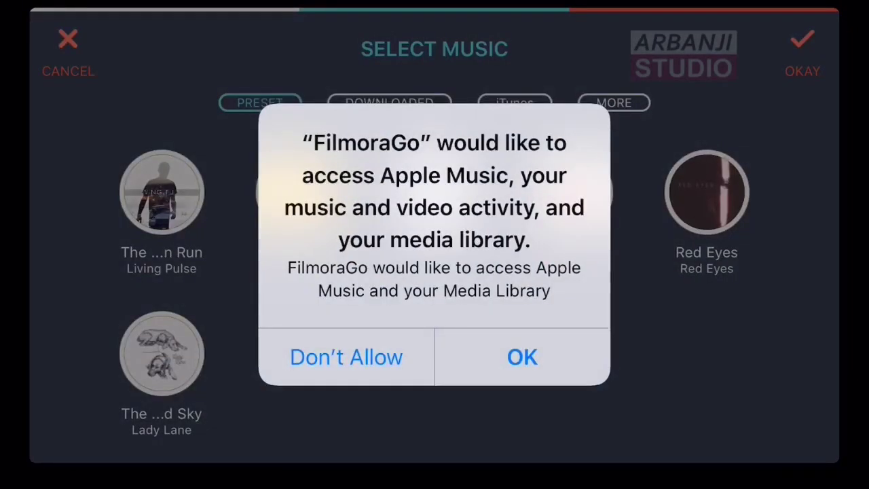
{"action": "left_click", "coordinate": [522, 357]}
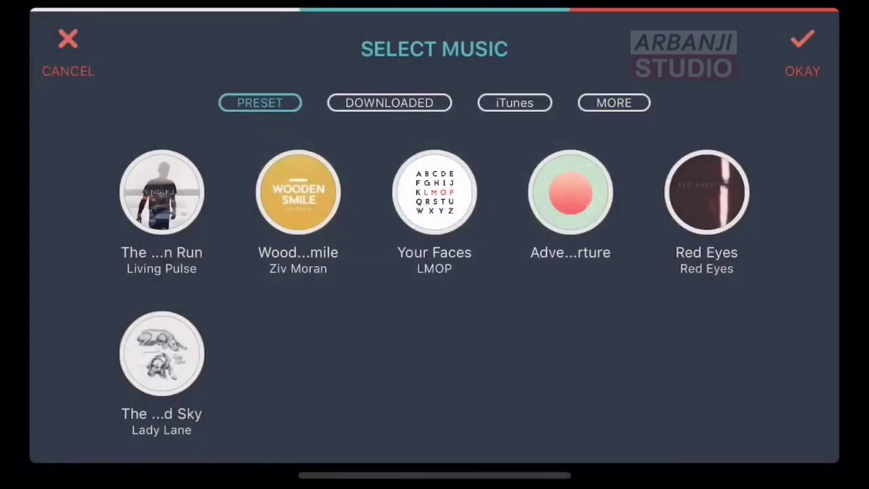
{"action": "left_click", "coordinate": [161, 193]}
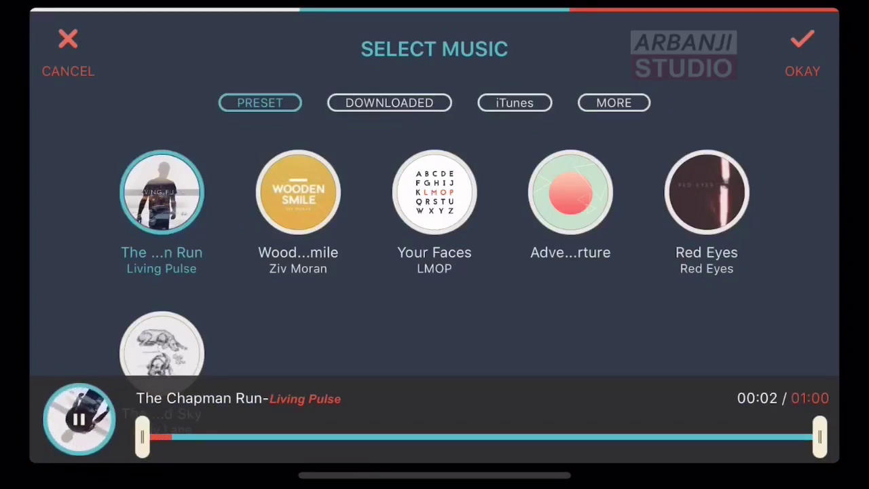
{"action": "left_click", "coordinate": [298, 192]}
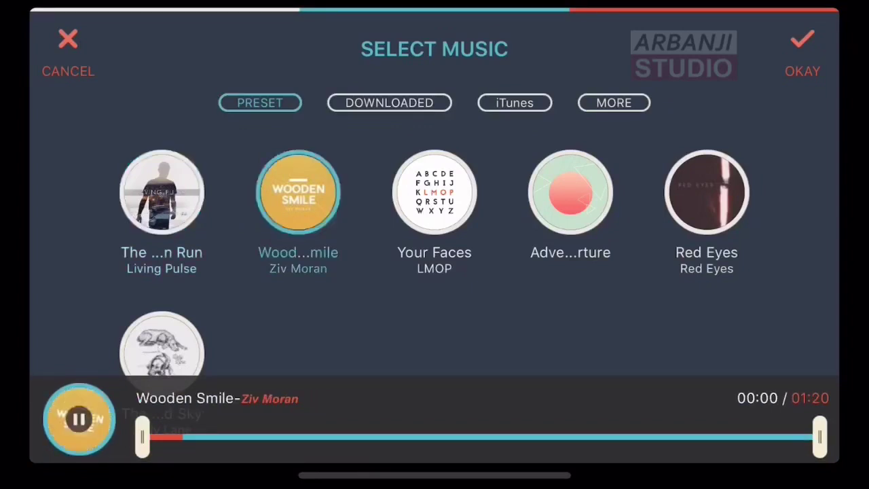
{"action": "left_click", "coordinate": [434, 193]}
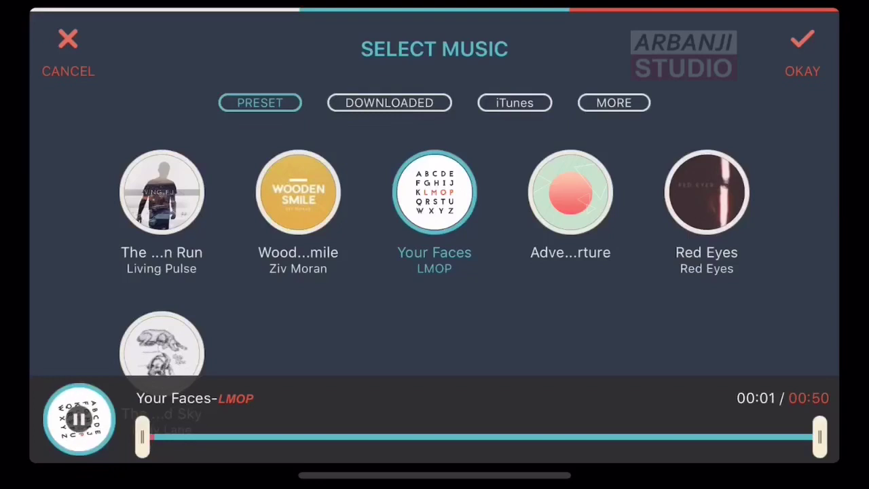
{"action": "left_click", "coordinate": [571, 192]}
{"action": "left_click", "coordinate": [707, 193]}
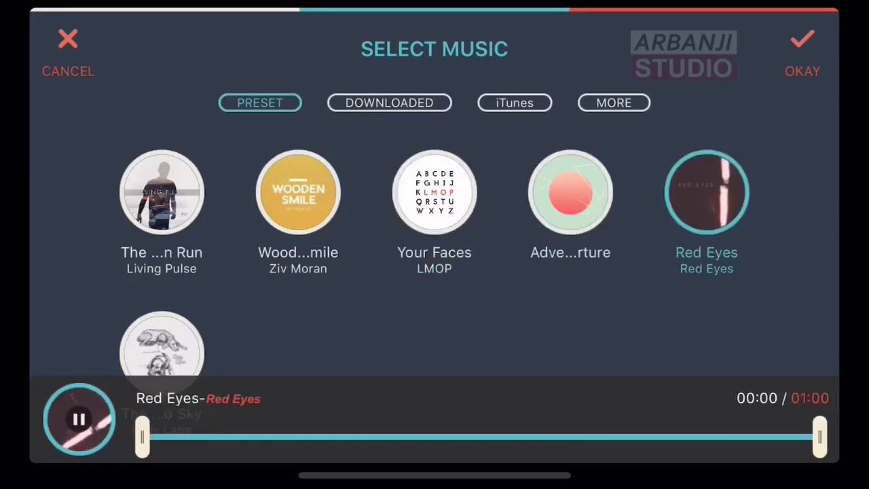
{"action": "left_click", "coordinate": [803, 55]}
Return to the main editor, leaving Edit Tools without changes.
{"action": "scroll", "coordinate": [435, 418], "scroll_direction": "right", "scroll_amount": 5}
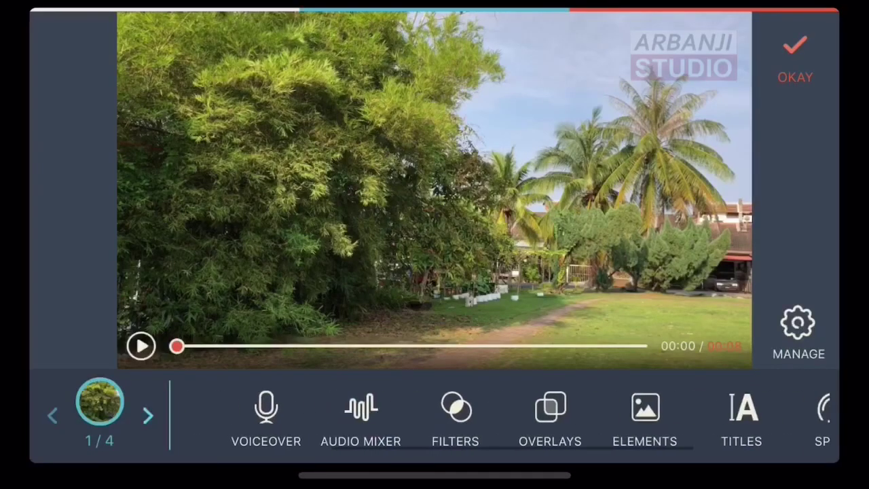
{"action": "scroll", "coordinate": [435, 417], "scroll_direction": "left", "scroll_amount": 5}
{"action": "left_click", "coordinate": [796, 54]}
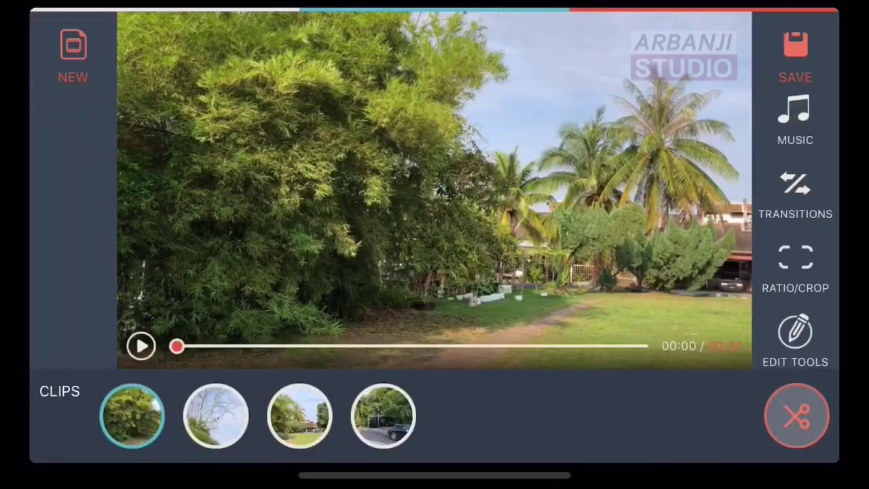
{"action": "left_click", "coordinate": [794, 336]}
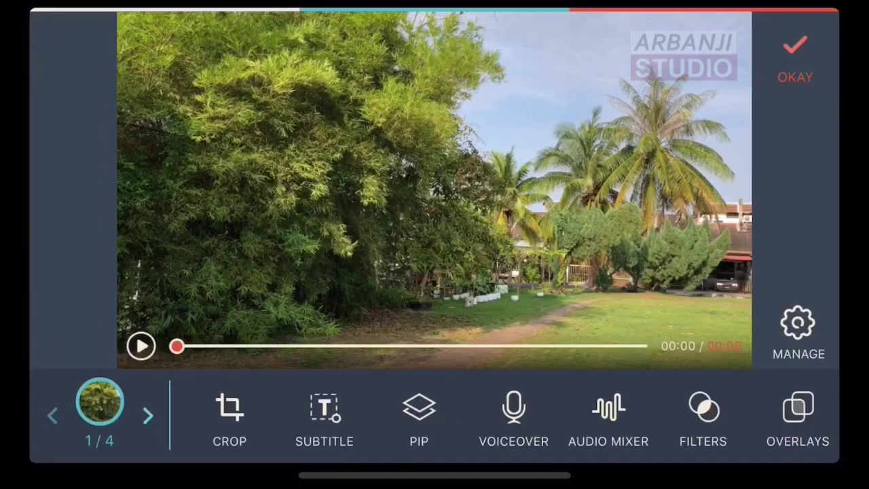
{"action": "left_click", "coordinate": [795, 57]}
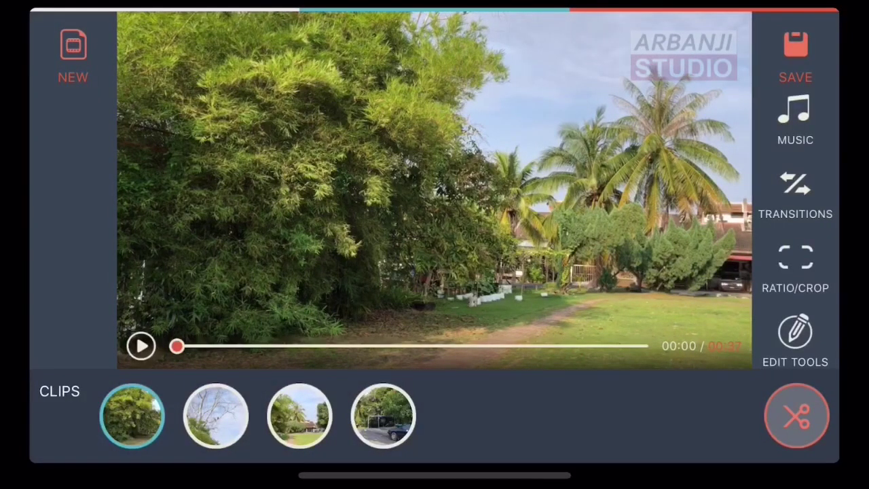
Show the preset transitions and audition FishEye, BoxEase, BarnDoor, Mosaic, B&W, Bounce and Distort on the first join.
{"action": "left_click", "coordinate": [795, 197]}
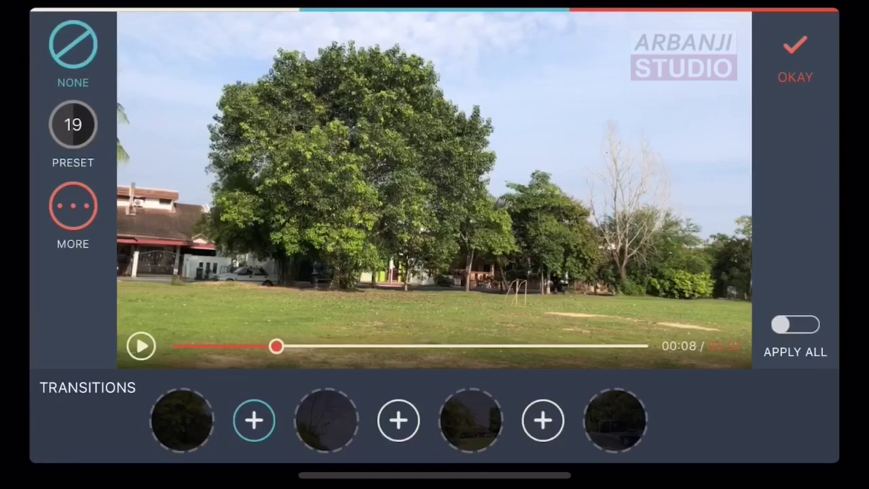
{"action": "left_click", "coordinate": [72, 206]}
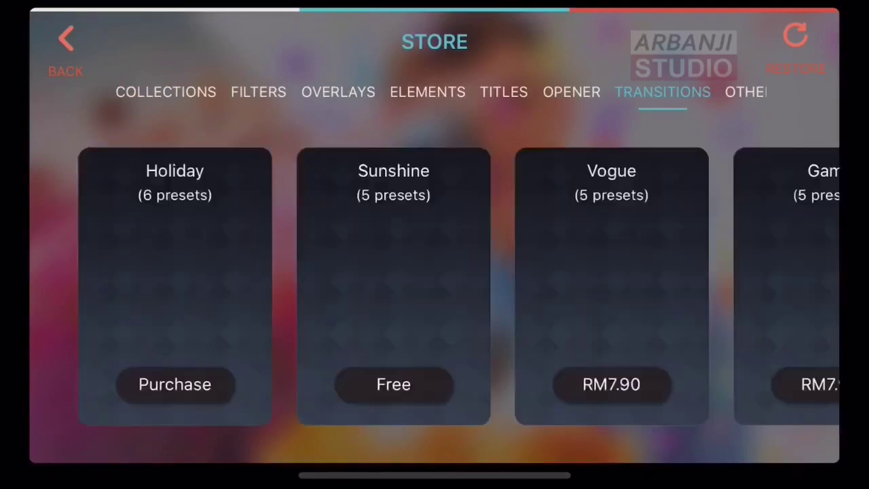
{"action": "left_click", "coordinate": [65, 47]}
{"action": "left_click", "coordinate": [72, 124]}
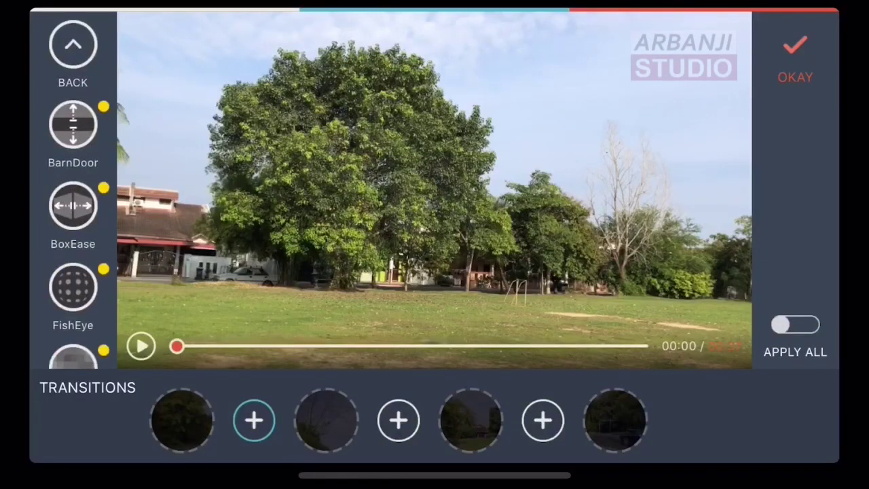
{"action": "left_click", "coordinate": [73, 287]}
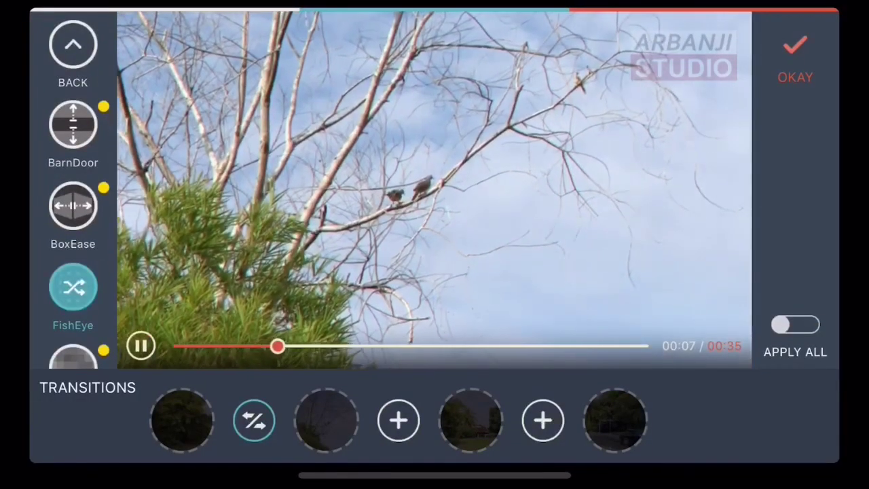
{"action": "left_click", "coordinate": [73, 206]}
{"action": "left_click", "coordinate": [73, 124]}
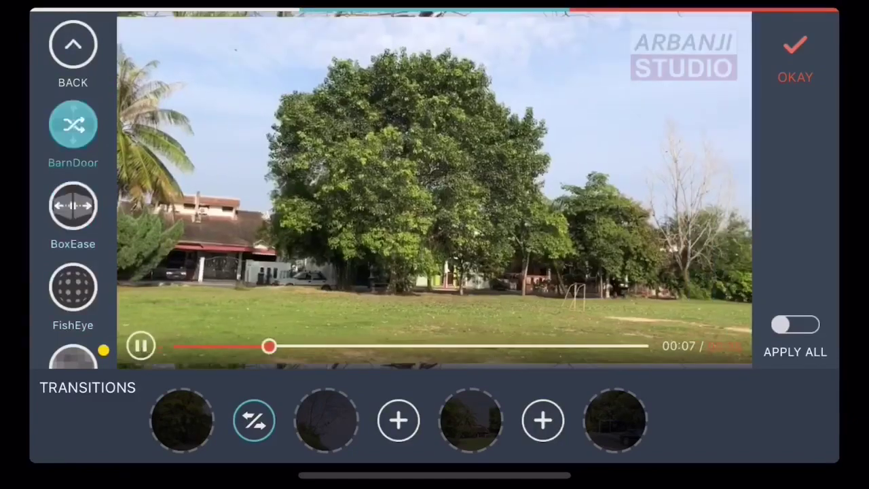
{"action": "scroll", "coordinate": [73, 224], "scroll_direction": "down", "scroll_amount": 5}
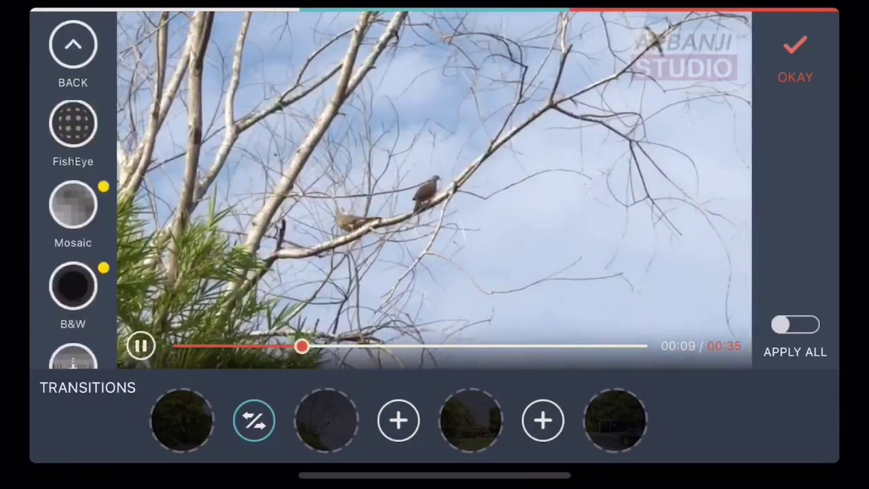
{"action": "left_click", "coordinate": [73, 206]}
{"action": "left_click", "coordinate": [73, 287]}
{"action": "scroll", "coordinate": [73, 224], "scroll_direction": "down", "scroll_amount": 2}
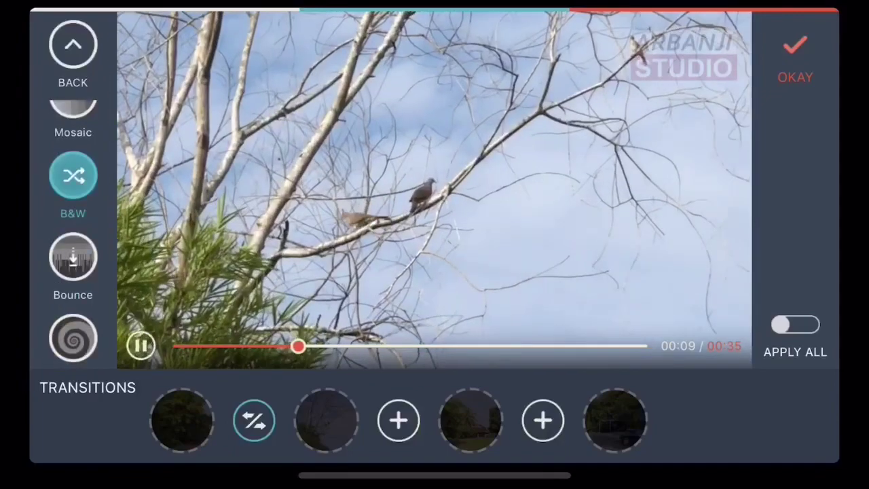
{"action": "left_click", "coordinate": [72, 257]}
{"action": "scroll", "coordinate": [73, 224], "scroll_direction": "down", "scroll_amount": 2}
{"action": "left_click", "coordinate": [73, 277]}
Audition Rock, Roll, Split, Shutter, Zoom and Radar, then apply Retro to the first join.
{"action": "scroll", "coordinate": [72, 224], "scroll_direction": "down", "scroll_amount": 3}
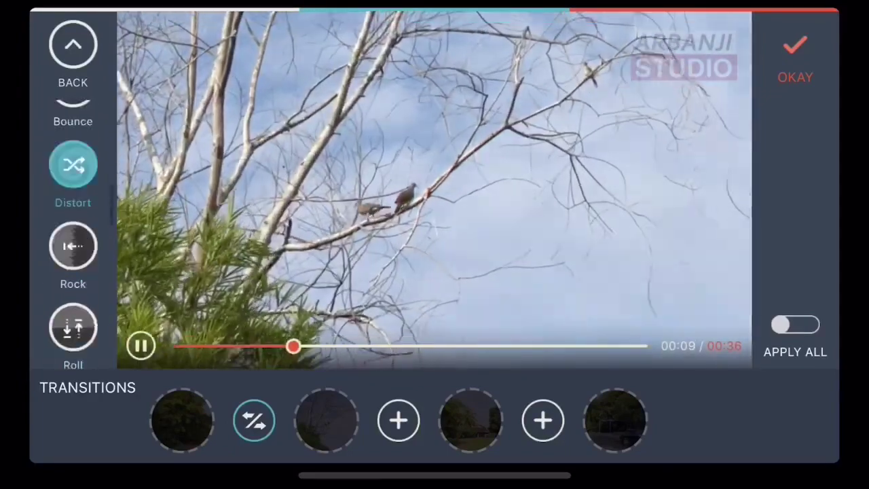
{"action": "left_click", "coordinate": [73, 246]}
{"action": "scroll", "coordinate": [72, 224], "scroll_direction": "down", "scroll_amount": 2}
{"action": "left_click", "coordinate": [73, 223]}
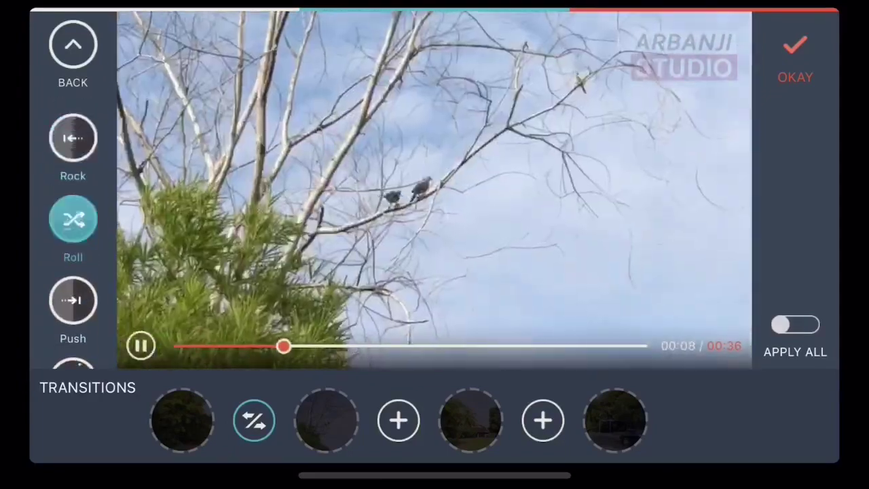
{"action": "scroll", "coordinate": [73, 224], "scroll_direction": "down", "scroll_amount": 3}
{"action": "left_click", "coordinate": [73, 192]}
{"action": "left_click", "coordinate": [73, 274]}
{"action": "scroll", "coordinate": [73, 224], "scroll_direction": "down", "scroll_amount": 1}
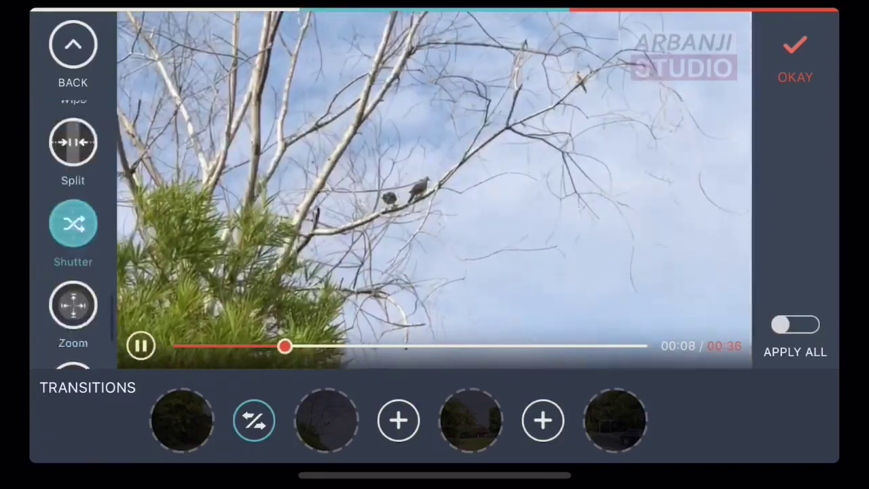
{"action": "scroll", "coordinate": [73, 224], "scroll_direction": "down", "scroll_amount": 2}
{"action": "left_click", "coordinate": [72, 216]}
{"action": "left_click", "coordinate": [73, 296]}
{"action": "scroll", "coordinate": [73, 224], "scroll_direction": "down", "scroll_amount": 1}
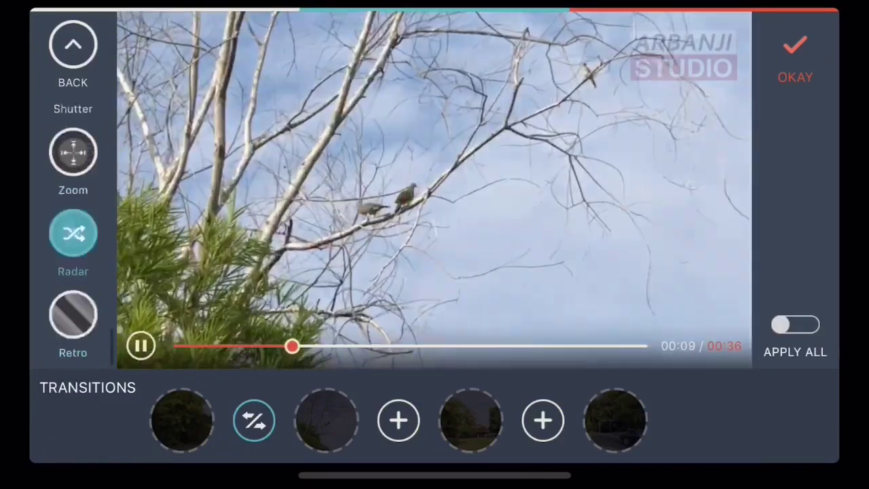
{"action": "left_click", "coordinate": [73, 323]}
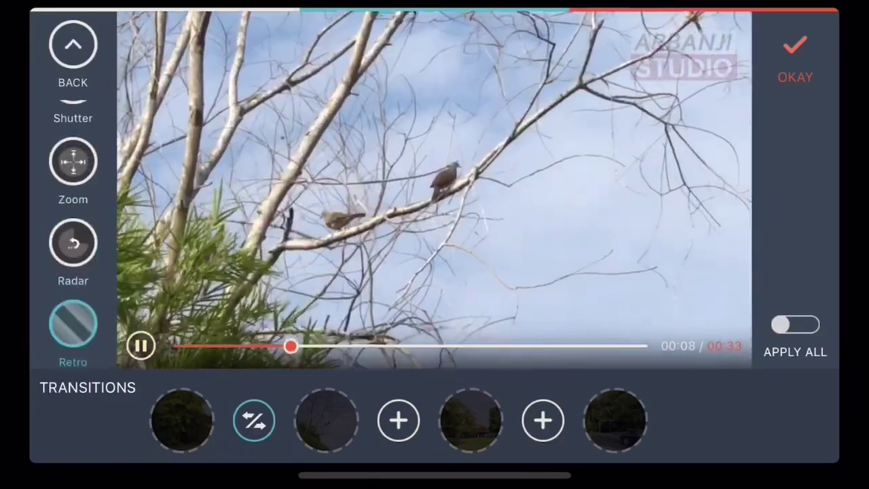
Give the second join the Distort transition, select the third join, and finish transitions.
{"action": "left_click", "coordinate": [399, 420]}
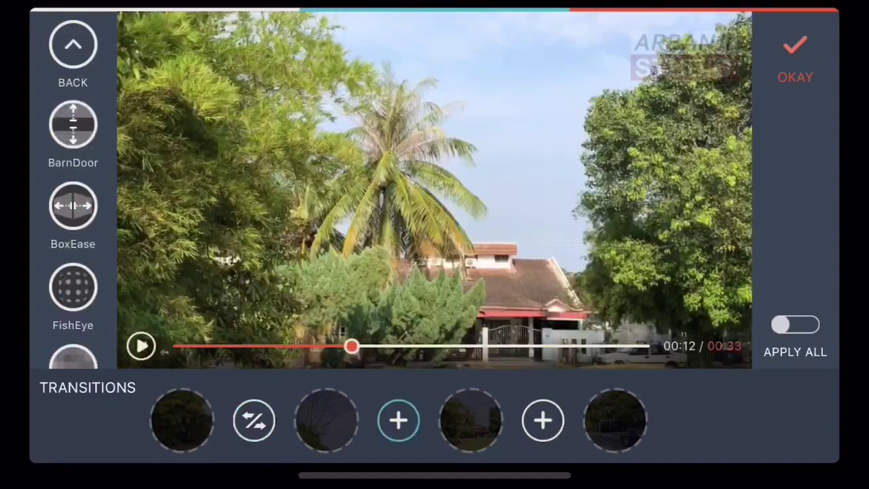
{"action": "left_click", "coordinate": [73, 206]}
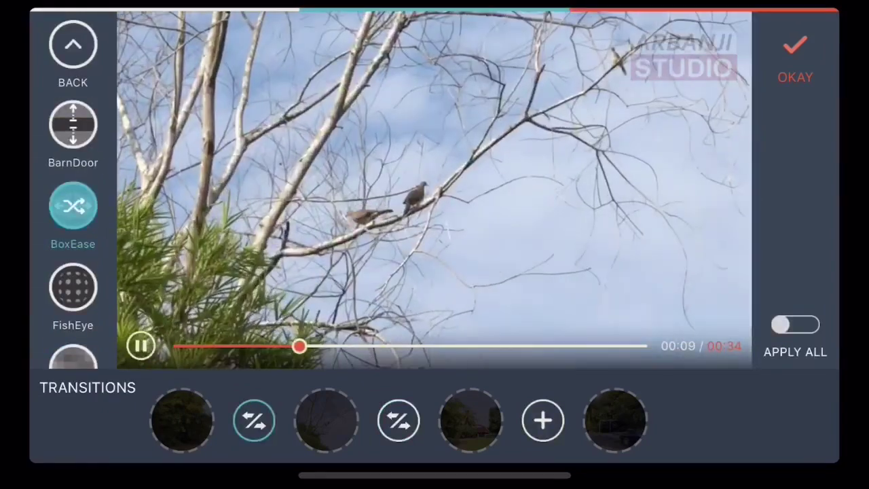
{"action": "left_click", "coordinate": [73, 125]}
{"action": "scroll", "coordinate": [72, 238], "scroll_direction": "down", "scroll_amount": 3}
{"action": "left_click", "coordinate": [72, 168]}
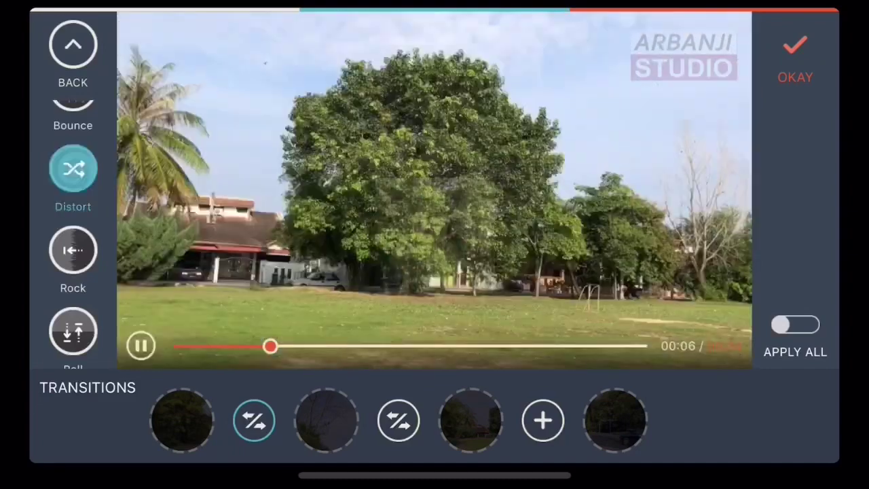
{"action": "left_click", "coordinate": [543, 421]}
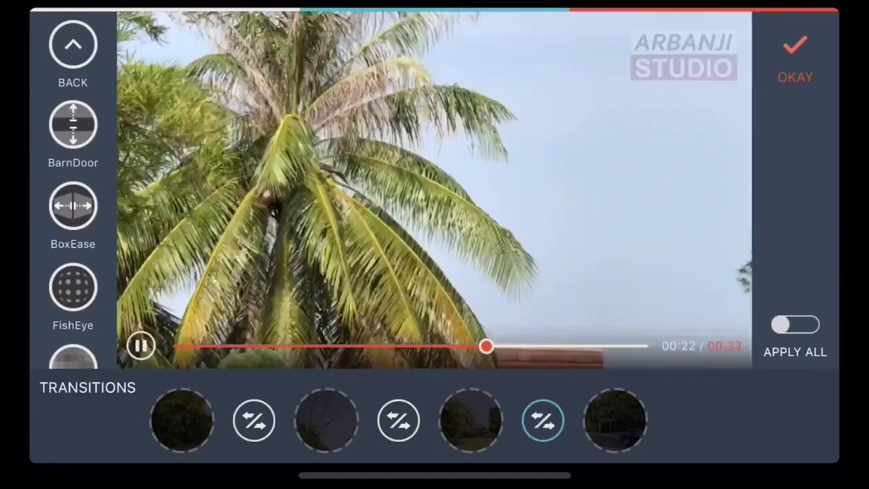
{"action": "left_click", "coordinate": [795, 61]}
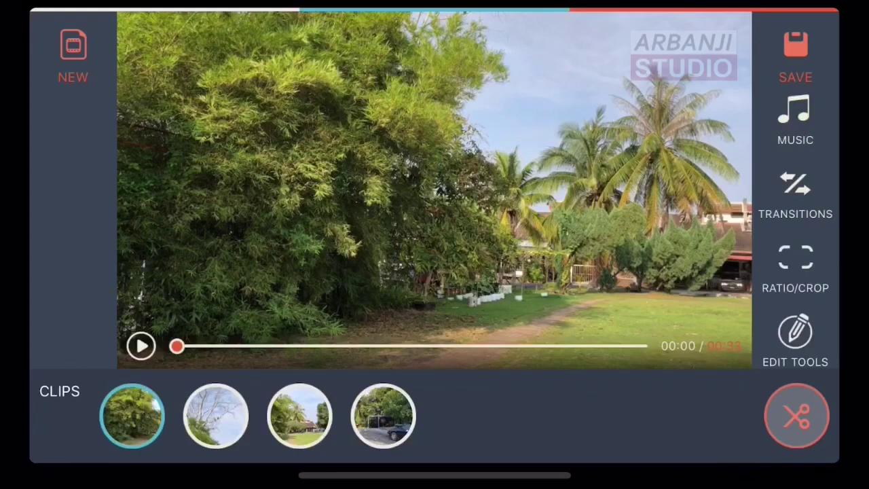
Lower the music in the audio mix to about 15% (16%), keeping video at 100%.
{"action": "left_click", "coordinate": [795, 336]}
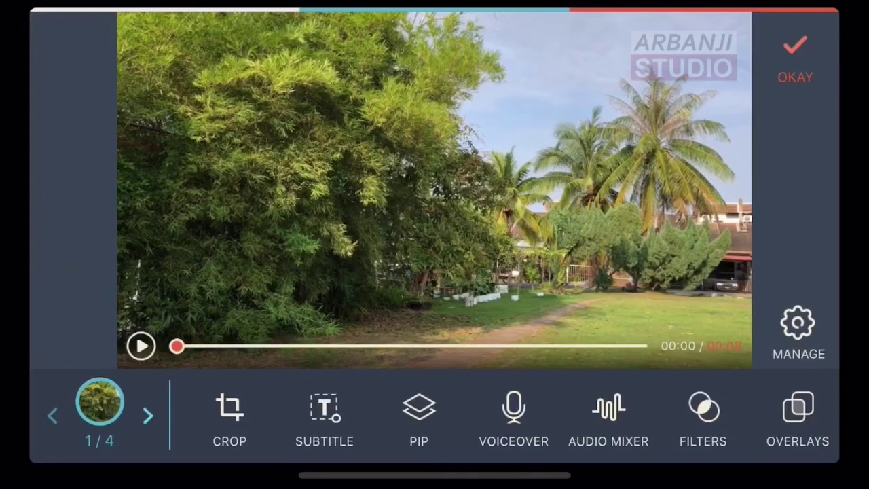
{"action": "left_click", "coordinate": [514, 416]}
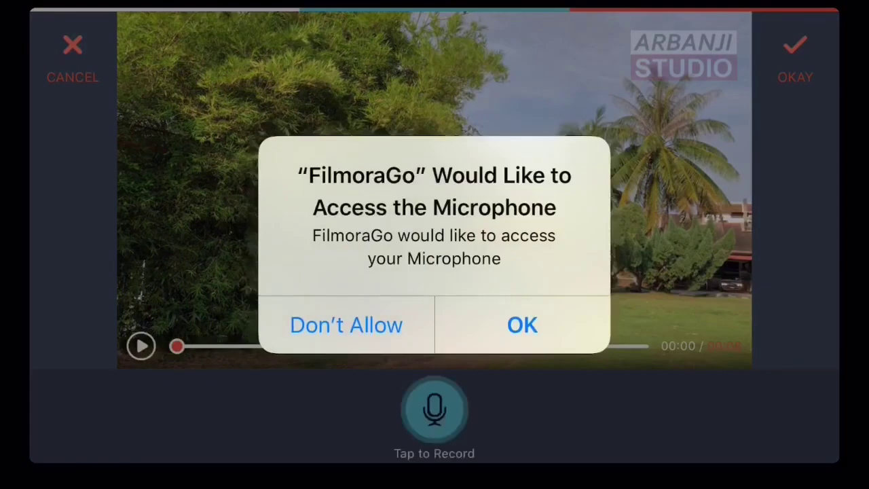
{"action": "left_click", "coordinate": [522, 325]}
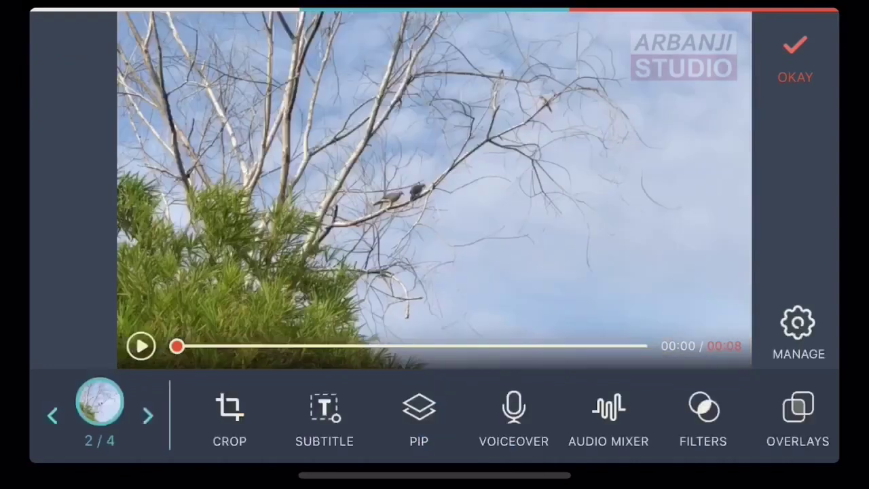
{"action": "mouse_move", "coordinate": [347, 444]}
{"action": "left_mouse_down"}
{"action": "mouse_move", "coordinate": [328, 444]}
{"action": "mouse_move", "coordinate": [338, 444]}
{"action": "left_mouse_up"}
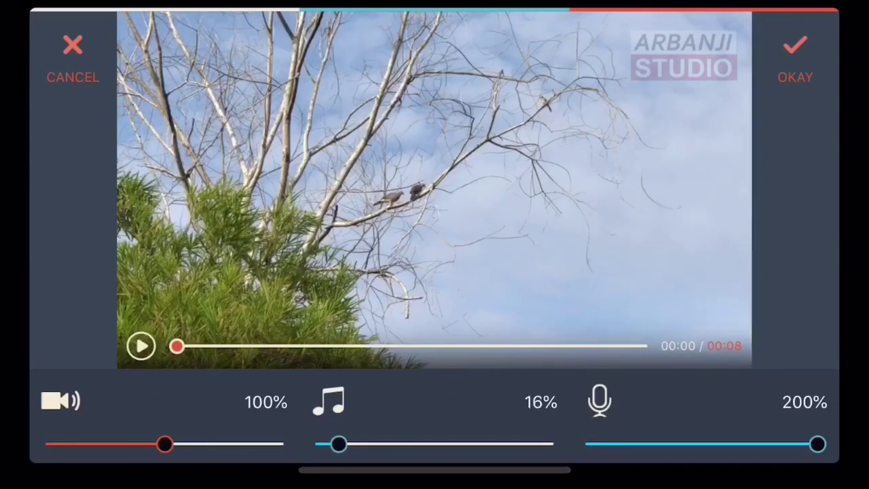
{"action": "left_click", "coordinate": [795, 45]}
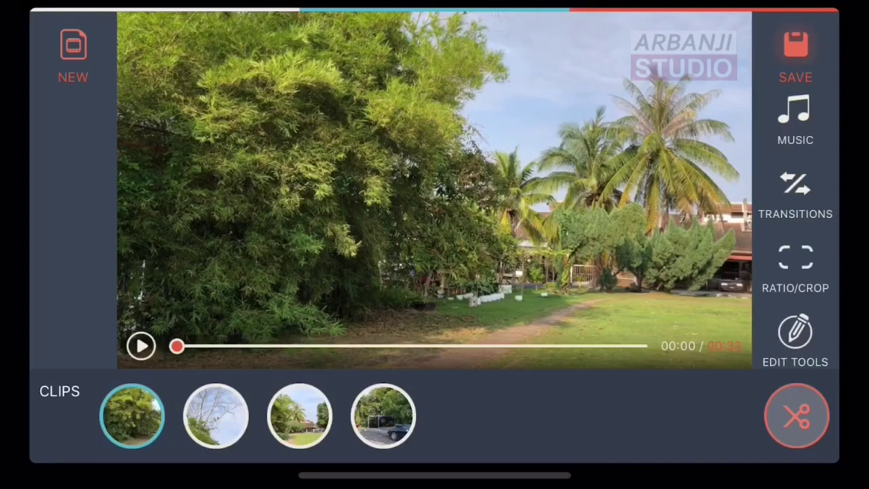
Export Project 1 as a 00:37 video and save it to the camera roll.
{"action": "left_click", "coordinate": [795, 46]}
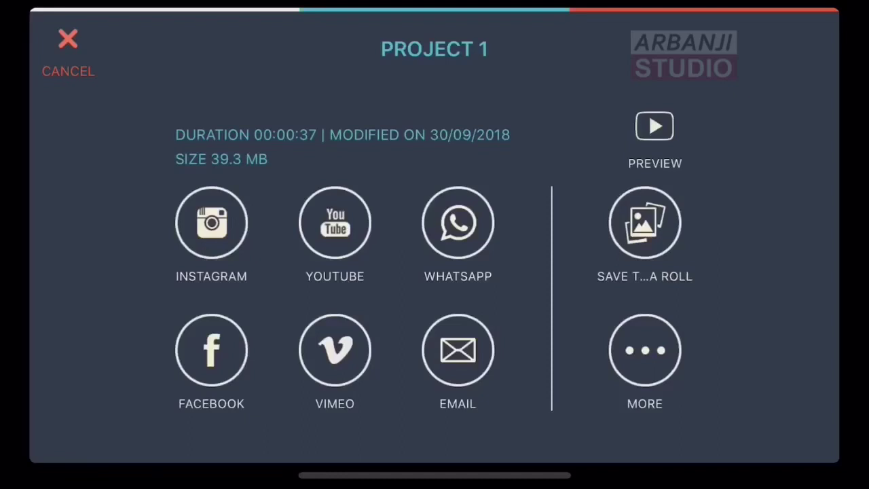
{"action": "left_click", "coordinate": [644, 223]}
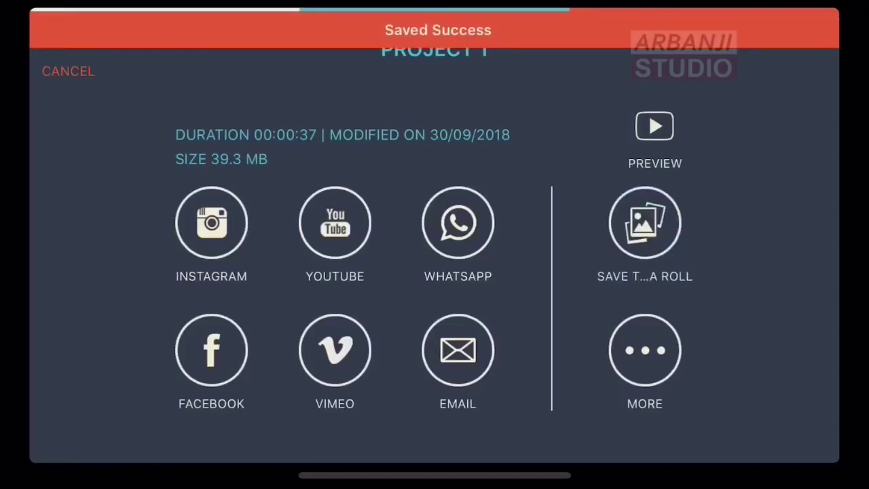